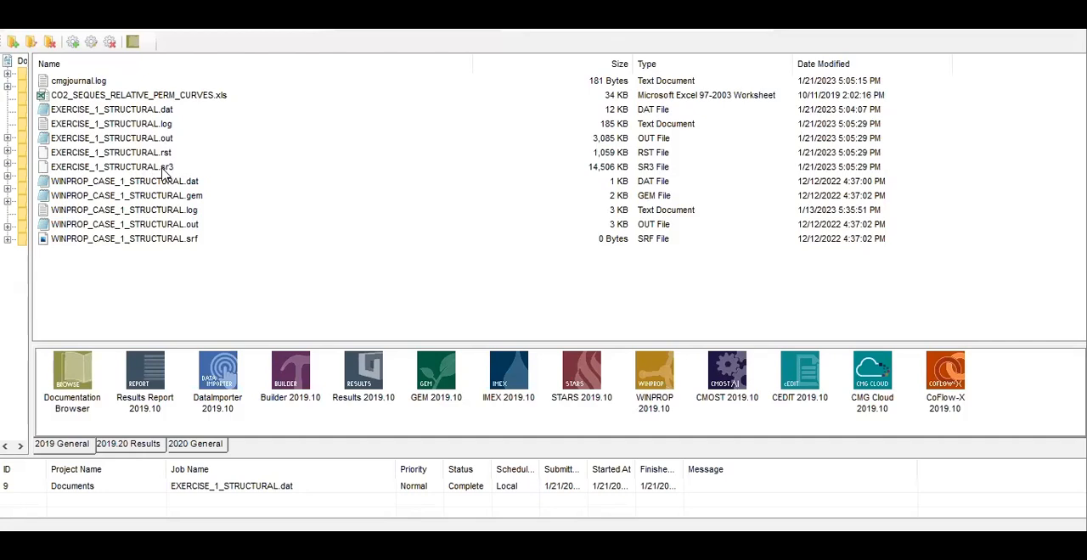
# Open EXERCISE_1_STRUCTURAL.sr3 in Results 2019.10 and display its 3D reservoir view
pyautogui.click(170, 167)
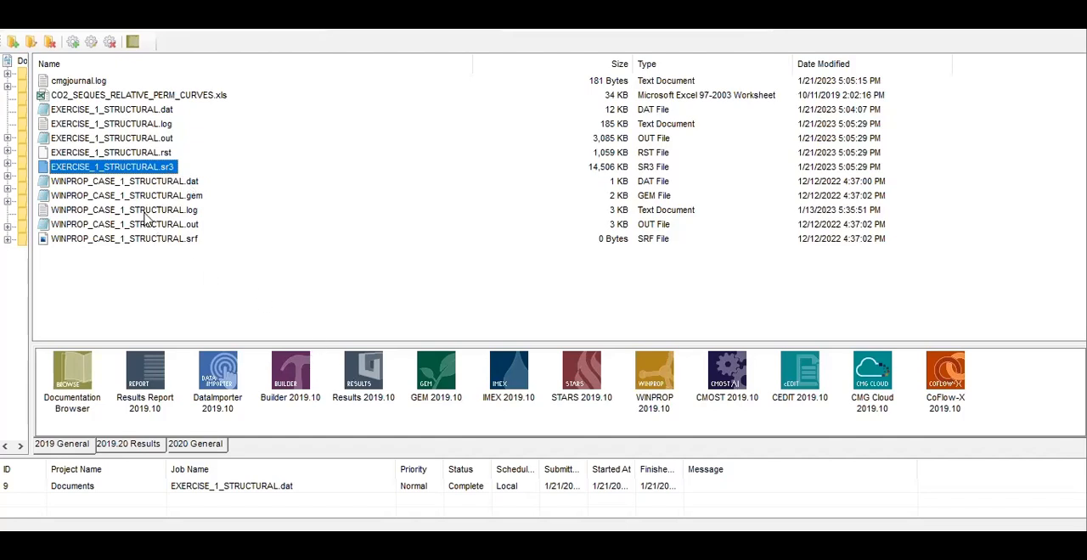
pyautogui.moveTo(143, 172); pyautogui.dragTo(373, 365)
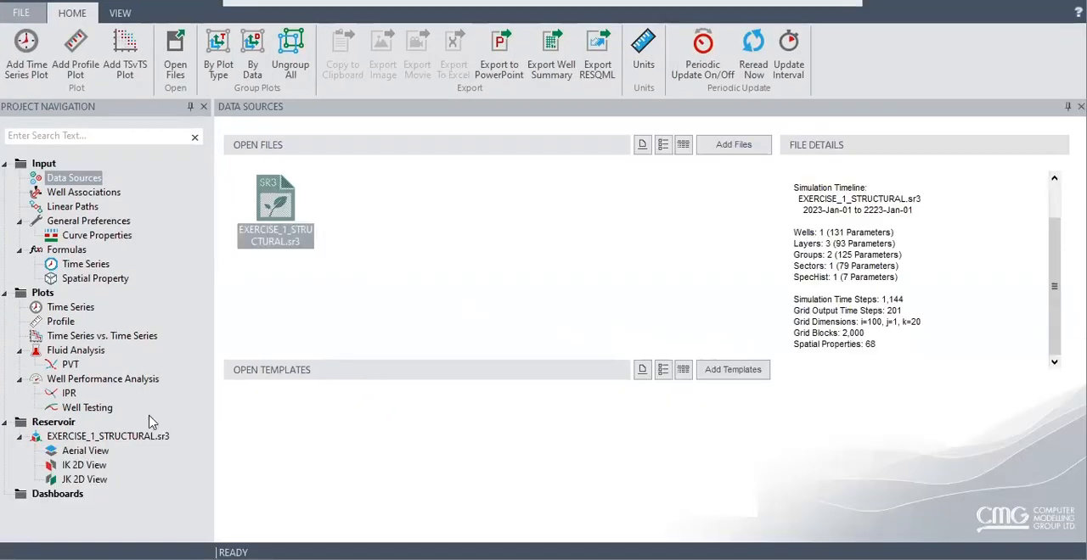
pyautogui.click(123, 437)
pyautogui.doubleClick(84, 439)
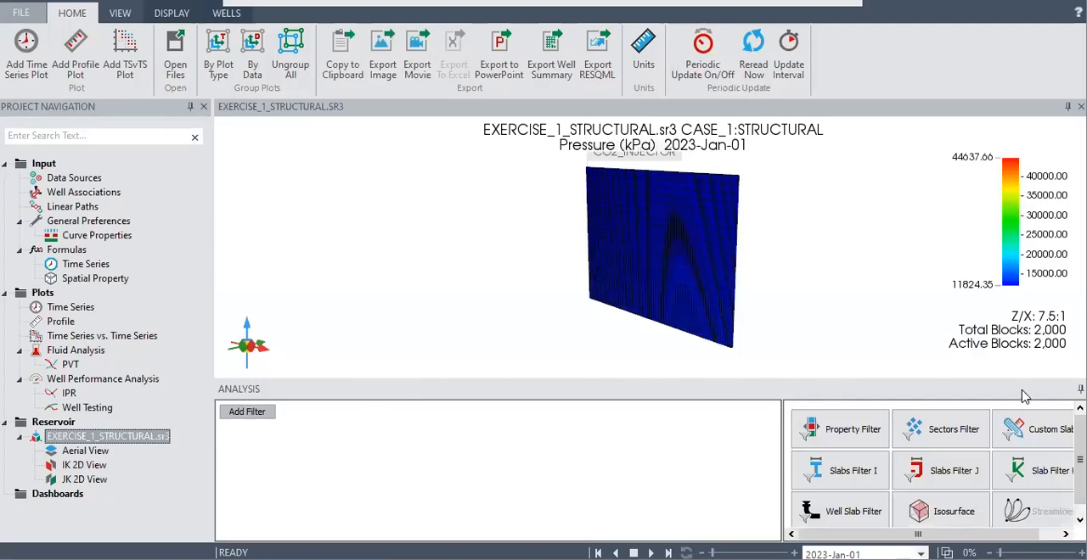
# Collapse the Analysis pane and rotate the 3D reservoir model to face the IK cross-section head-on
pyautogui.click(1079, 390)
pyautogui.moveTo(701, 341); pyautogui.dragTo(810, 320)
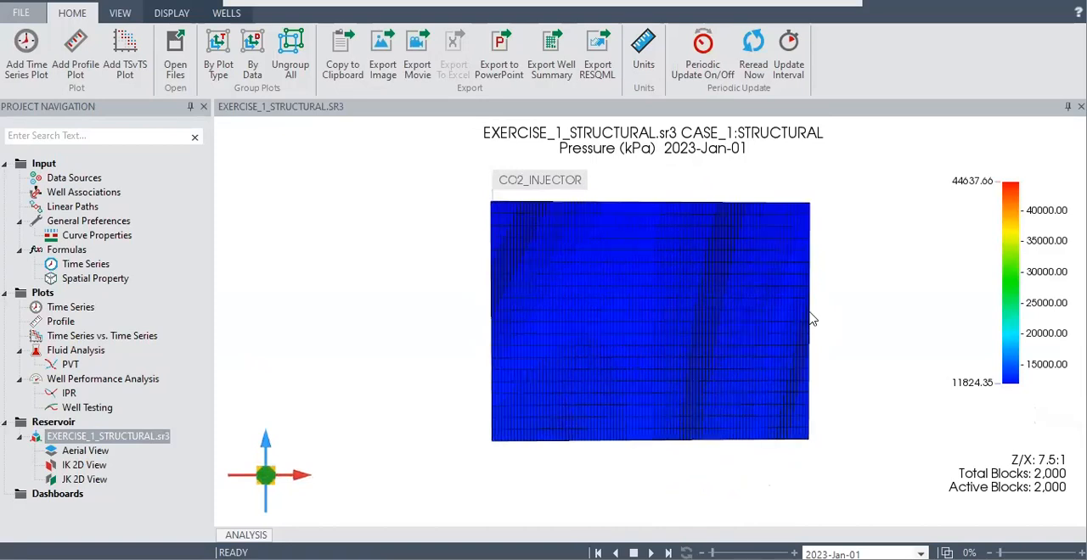
pyautogui.moveTo(810, 319)
# Examine the pressure distribution in the reservoir's Aerial, IK 2D and JK 2D views
pyautogui.click(85, 451)
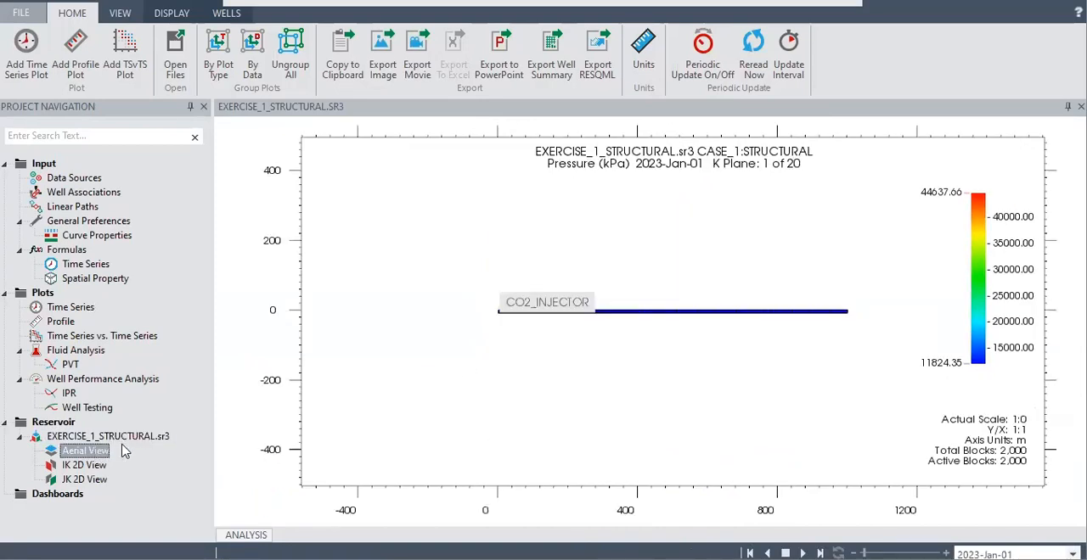
pyautogui.click(90, 466)
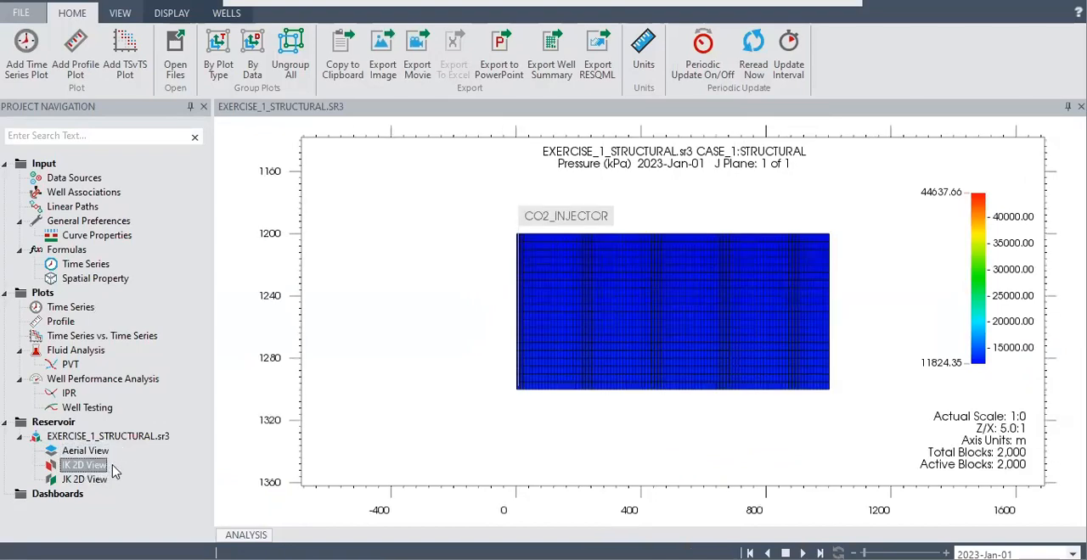
pyautogui.scroll(-3, 764, 308)
pyautogui.scroll(4, 764, 308)
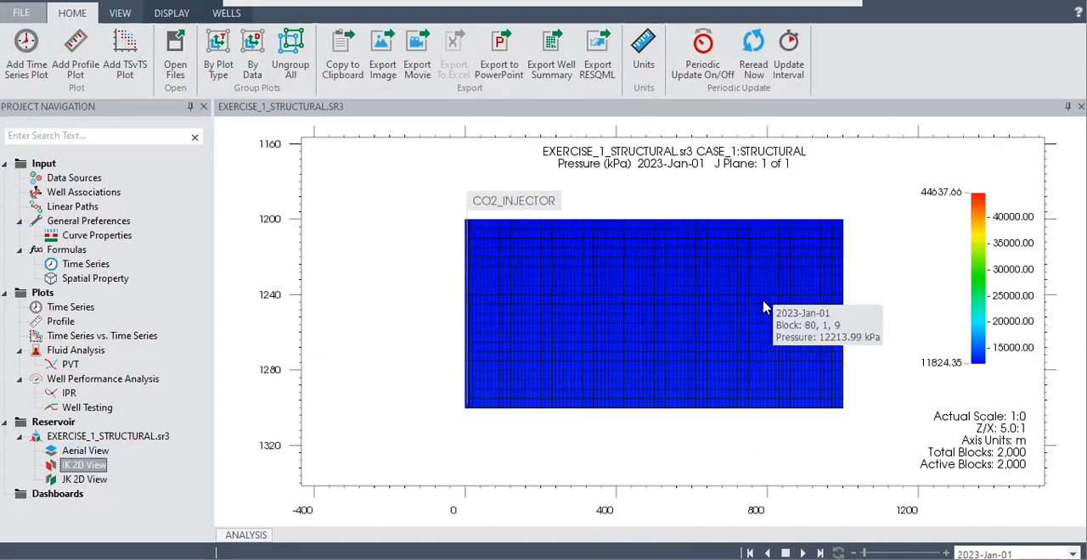
pyautogui.scroll(2, 764, 308)
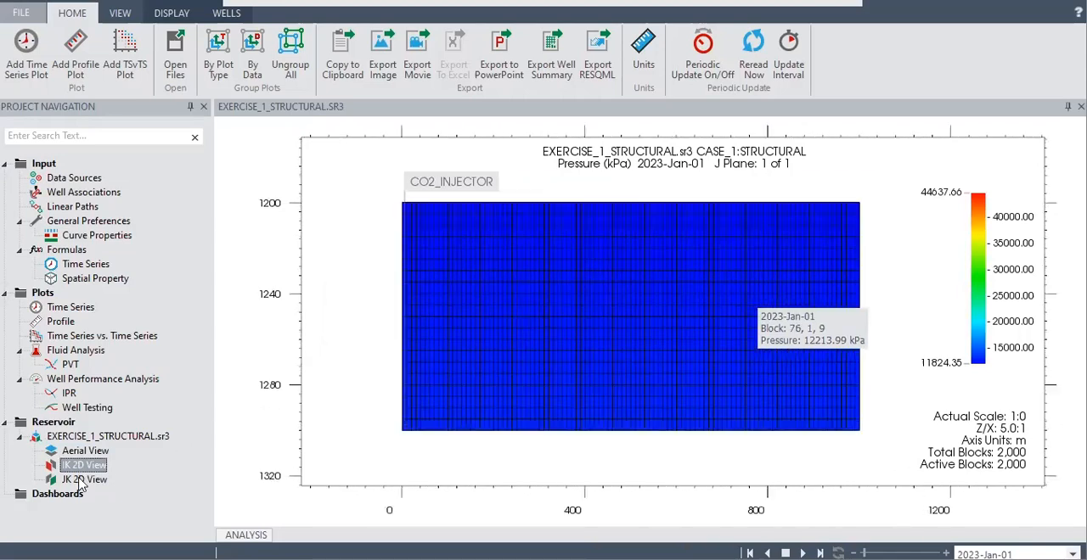
pyautogui.click(84, 480)
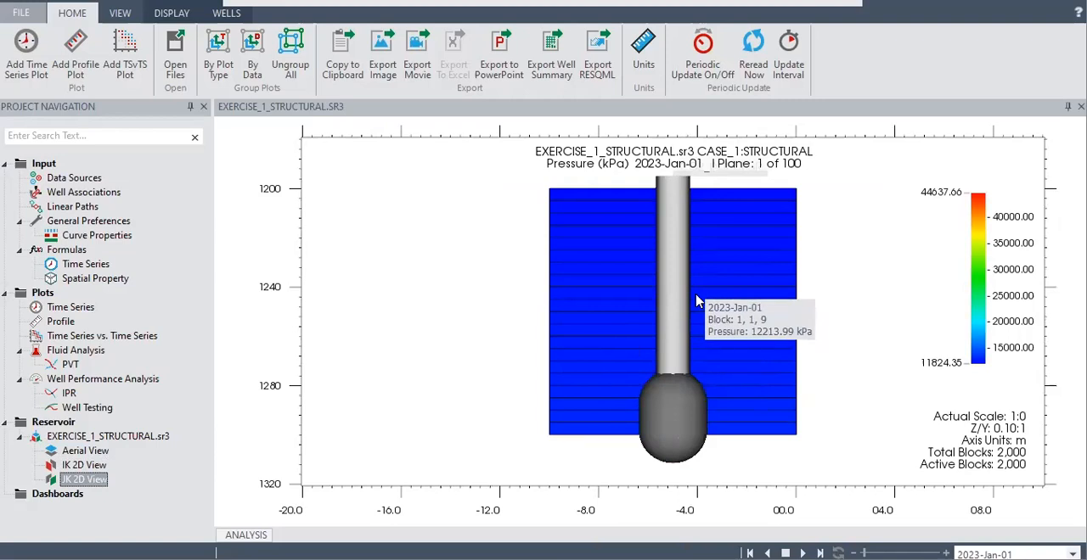
# Return to the 3D reservoir view with the Analysis pane collapsed and play the pressure animation through to the last date
pyautogui.click(140, 437)
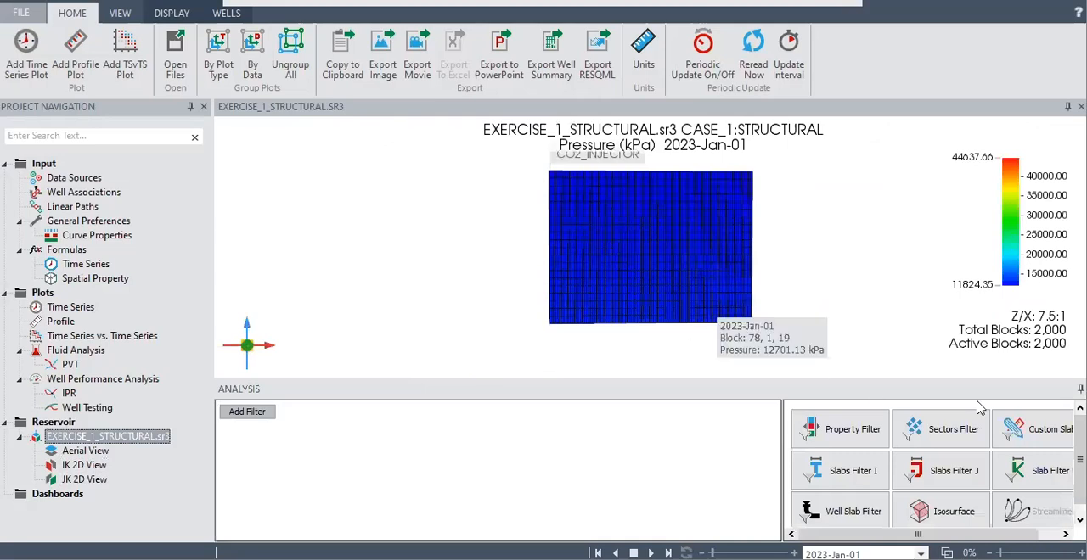
pyautogui.click(1078, 390)
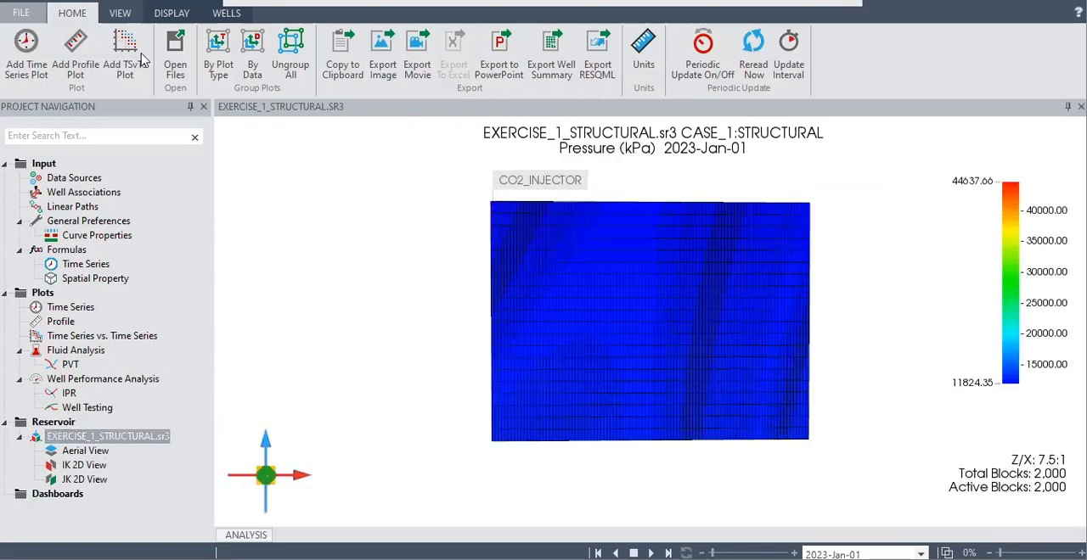
pyautogui.click(123, 17)
pyautogui.click(220, 13)
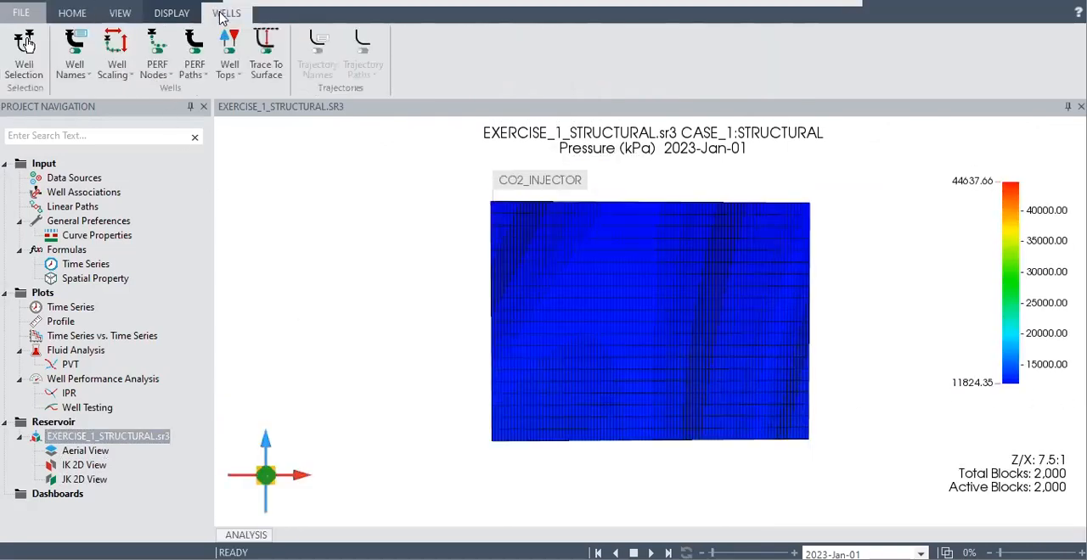
pyautogui.click(165, 23)
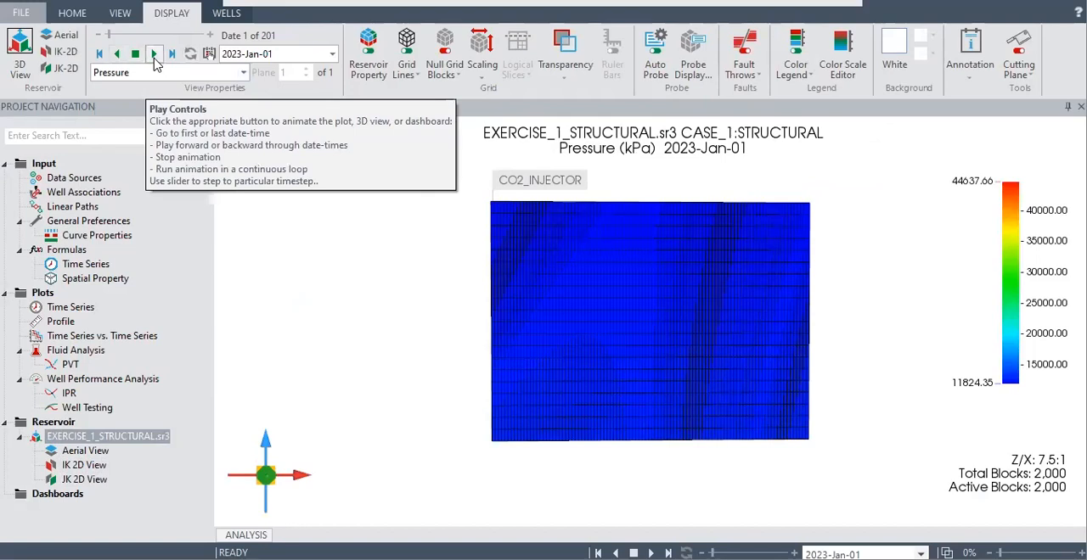
pyautogui.click(154, 54)
pyautogui.moveTo(506, 345)
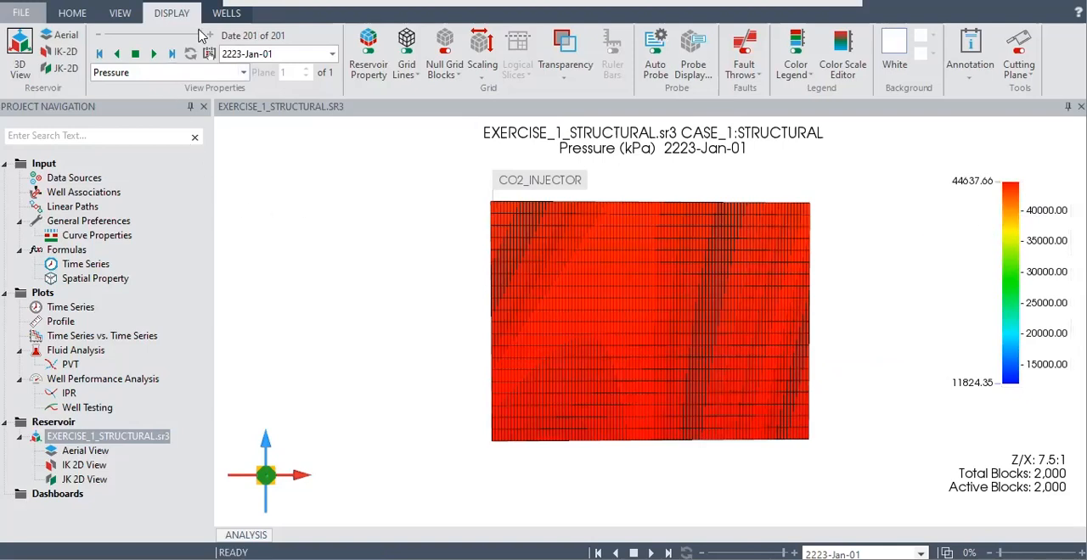
# Reset the timeline to 2023-Jan-01 and display Gas Saturation on the 3D model
pyautogui.moveTo(201, 37); pyautogui.dragTo(83, 42)
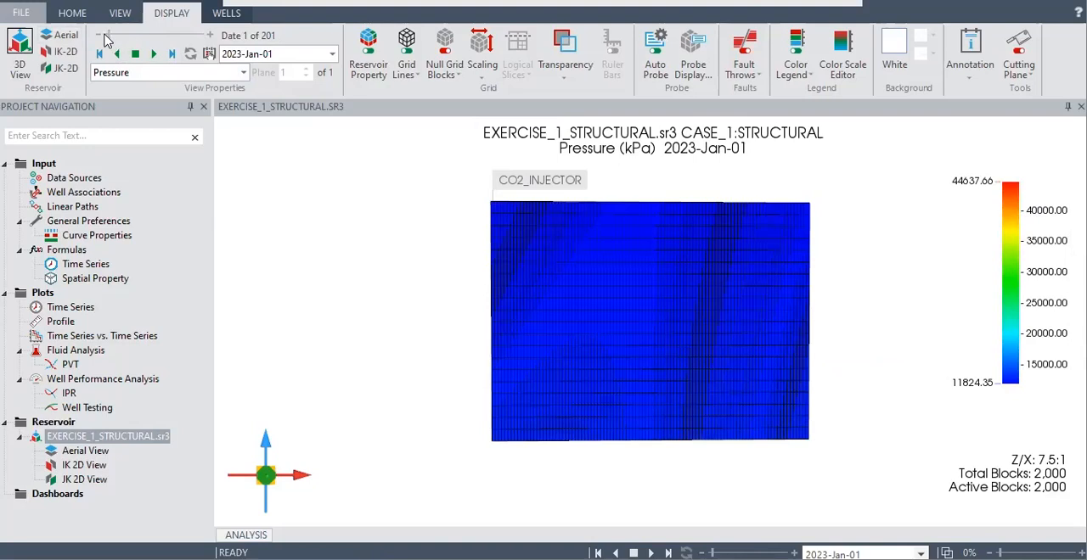
pyautogui.click(243, 72)
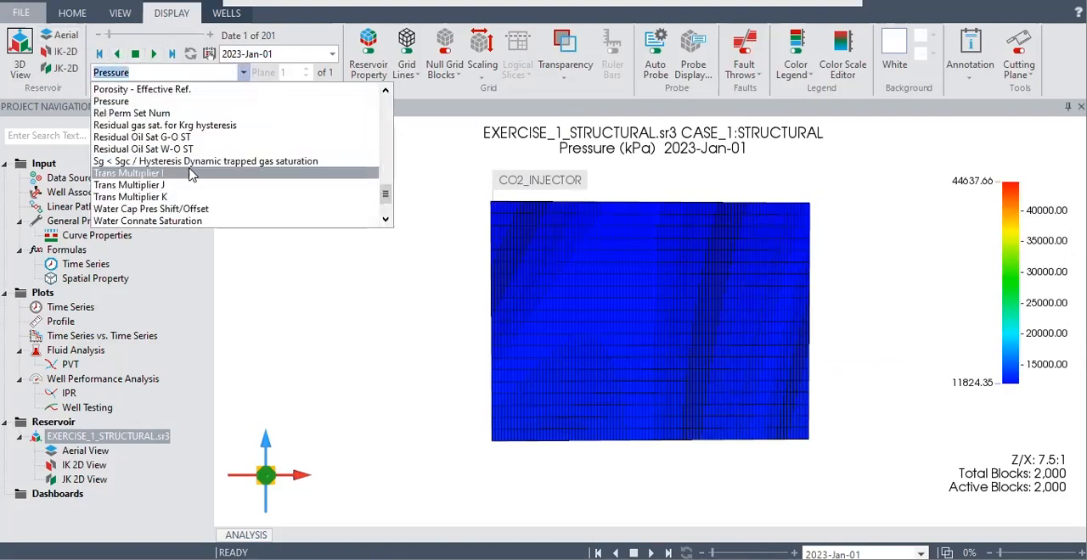
pyautogui.scroll(-2, 194, 174)
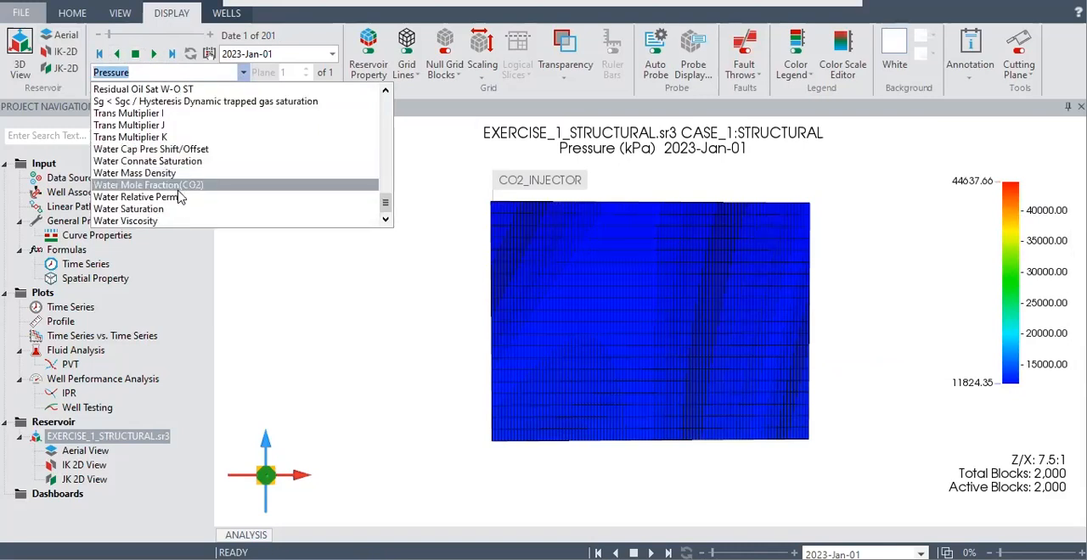
pyautogui.scroll(15, 180, 198)
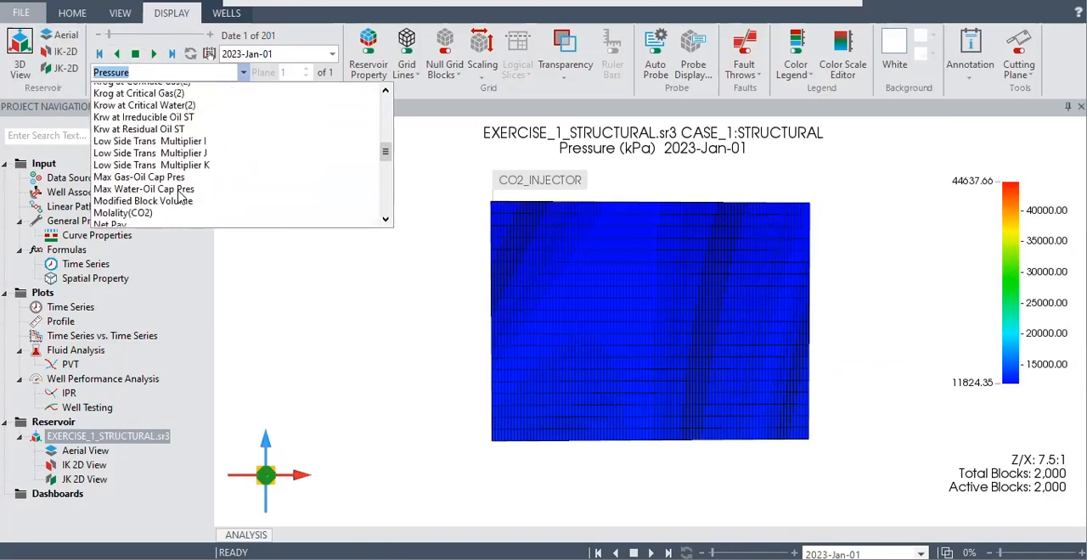
pyautogui.scroll(-3, 178, 198)
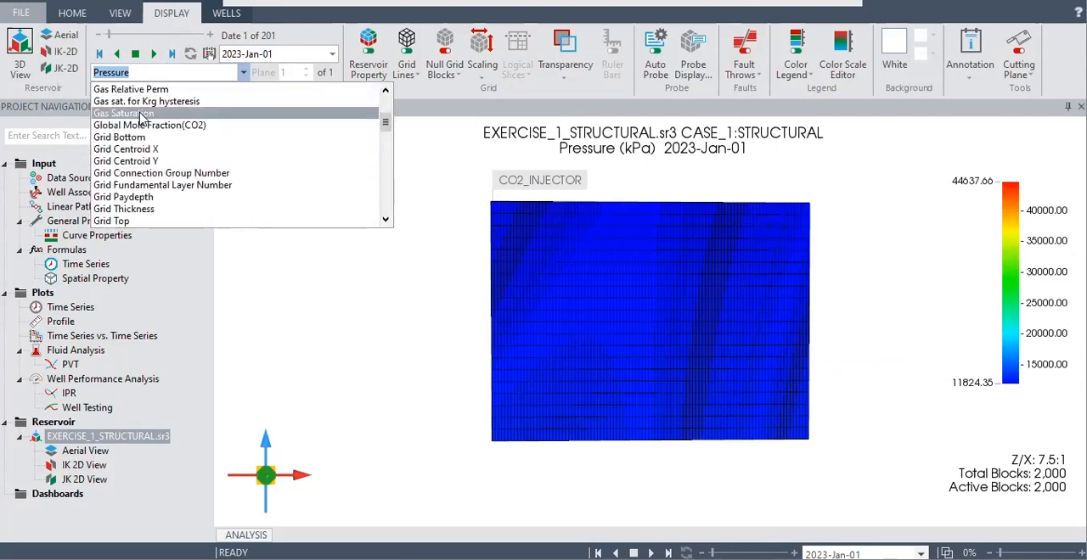
pyautogui.click(128, 113)
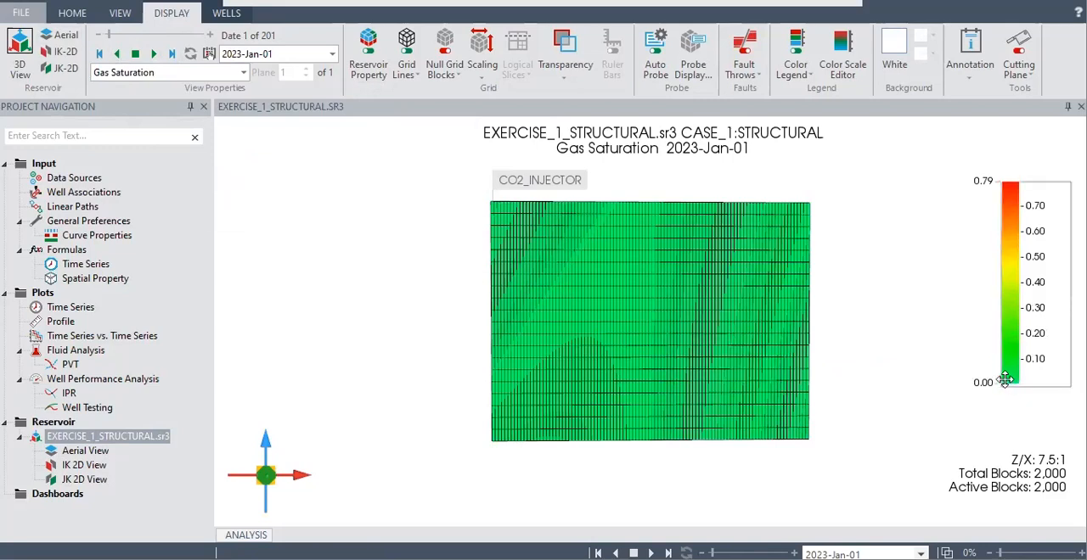
# Play the gas saturation animation to 2223-Jan-01 and examine how the CO2 plume spreads from the injector
pyautogui.click(155, 56)
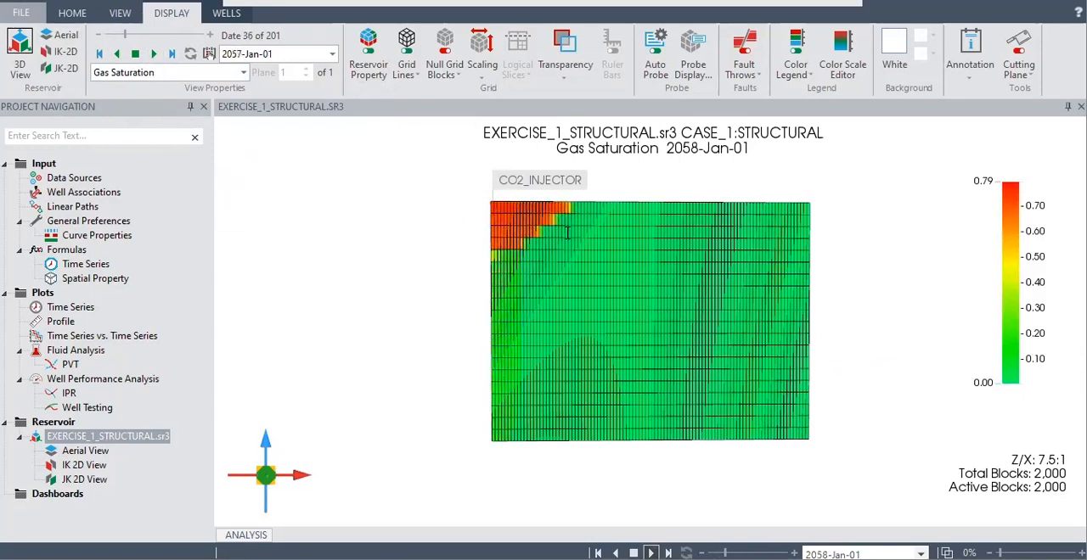
pyautogui.moveTo(515, 234)
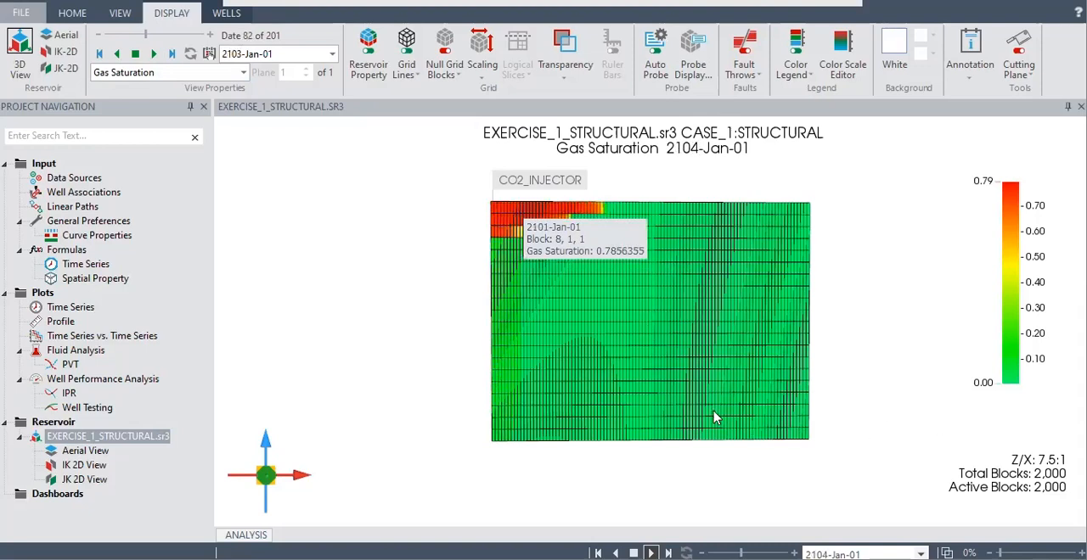
pyautogui.moveTo(713, 418)
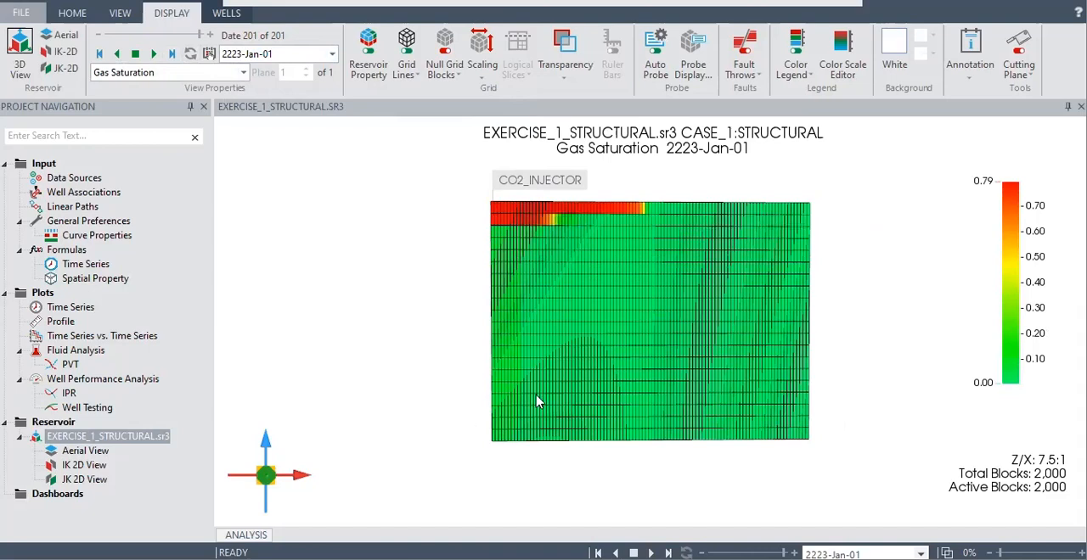
pyautogui.moveTo(624, 390)
pyautogui.click(244, 72)
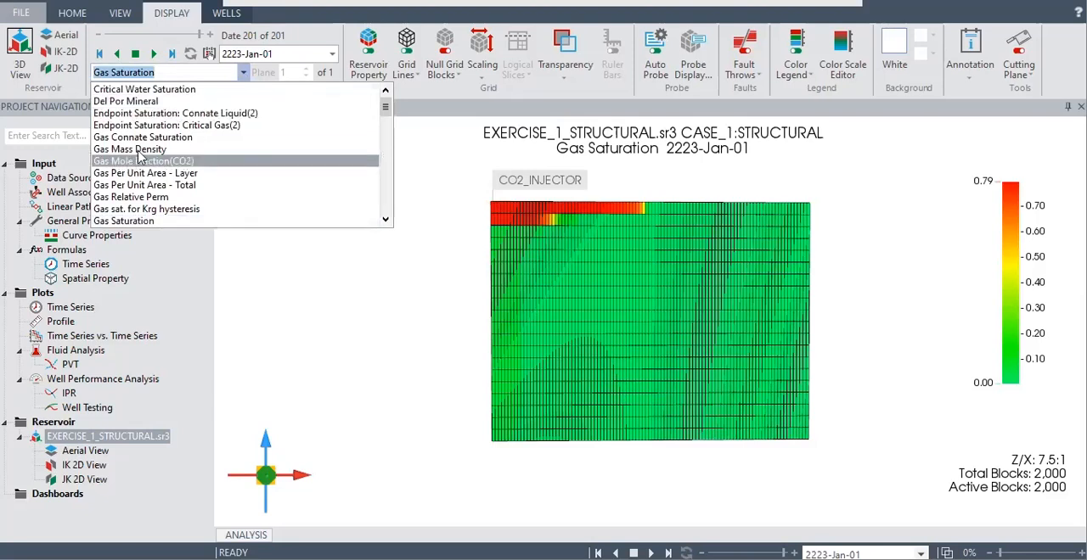
pyautogui.scroll(-6, 166, 174)
pyautogui.scroll(-10, 165, 179)
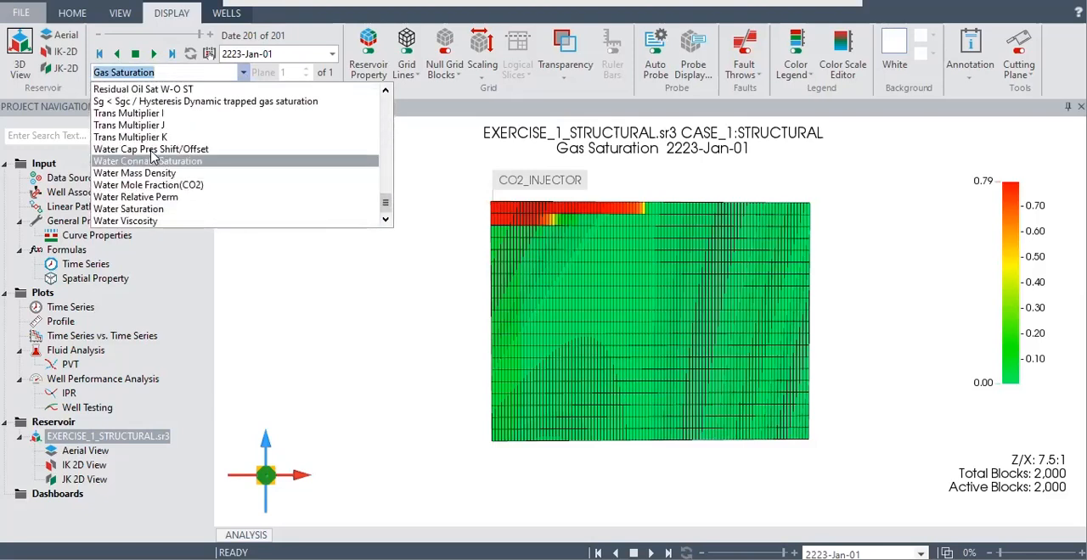
# Reset the timeline to 2023-Jan-01 and animate Water Mass Density through to 2223-Jan-01
pyautogui.moveTo(202, 37); pyautogui.dragTo(103, 37)
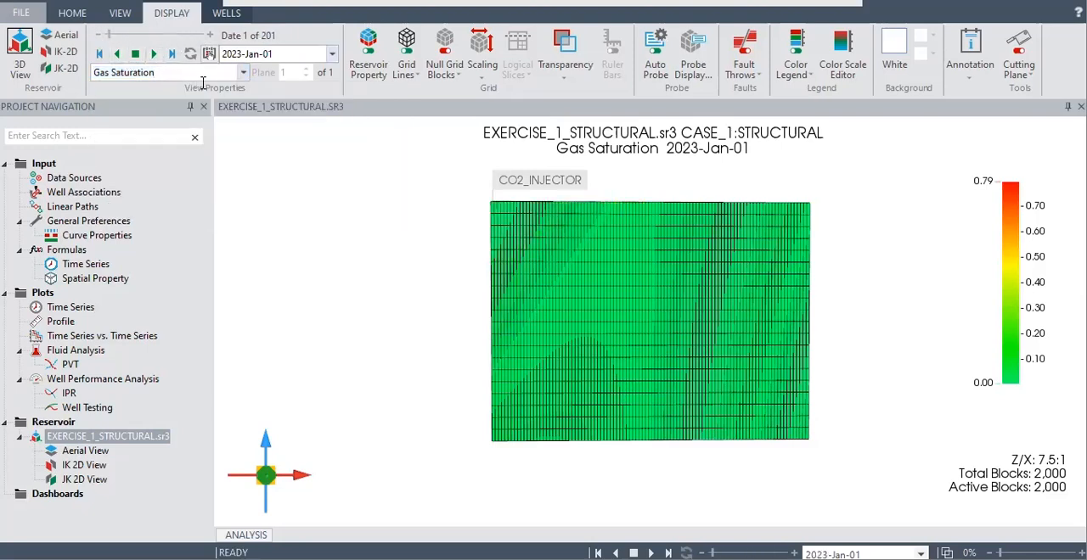
pyautogui.click(243, 73)
pyautogui.scroll(-15, 162, 169)
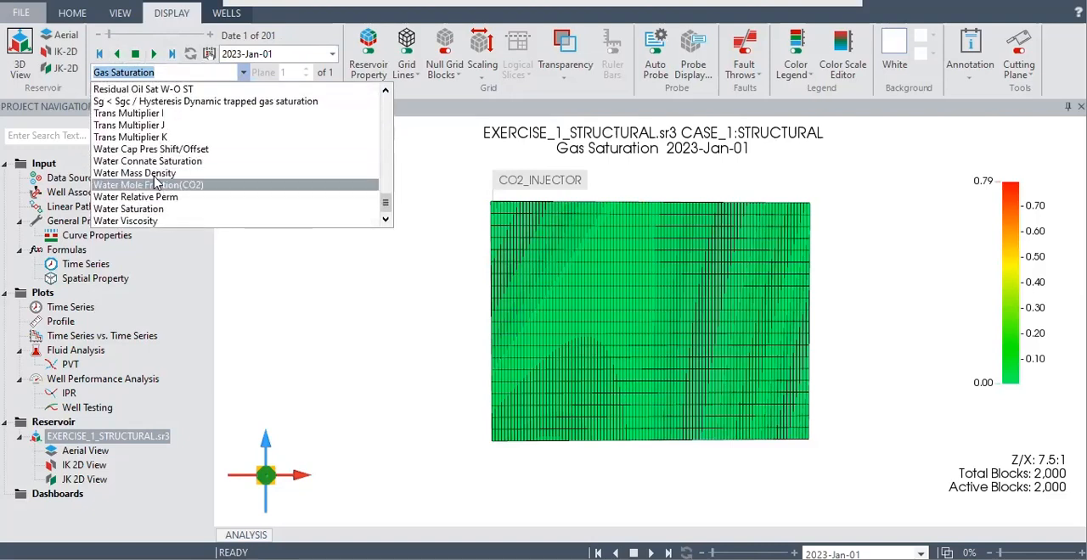
pyautogui.click(158, 173)
pyautogui.click(153, 54)
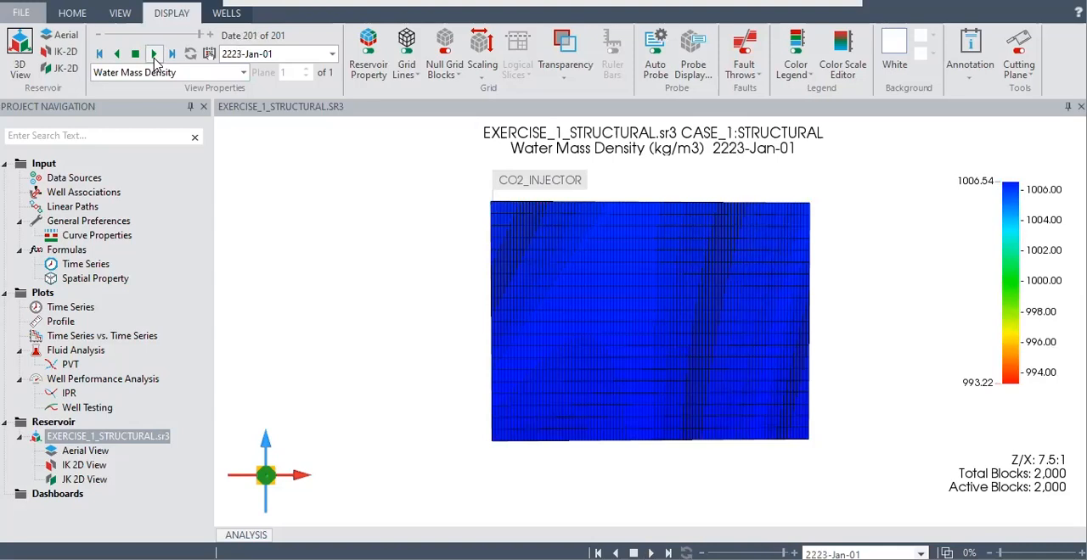
# Reset the timeline to 2023-Jan-01 and animate Sg < Sgc / Hysteresis Dynamic trapped gas saturation through to 2223-Jan-01
pyautogui.moveTo(186, 36); pyautogui.dragTo(88, 40)
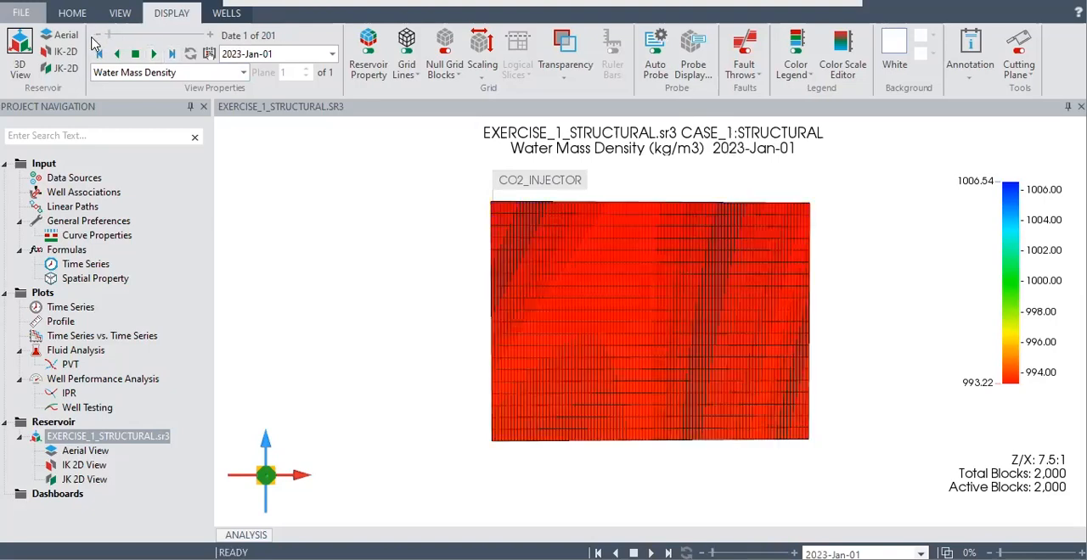
pyautogui.click(243, 73)
pyautogui.scroll(1, 208, 161)
pyautogui.scroll(15, 208, 161)
pyautogui.scroll(-9, 186, 174)
pyautogui.scroll(-5, 186, 174)
pyautogui.scroll(-3, 187, 176)
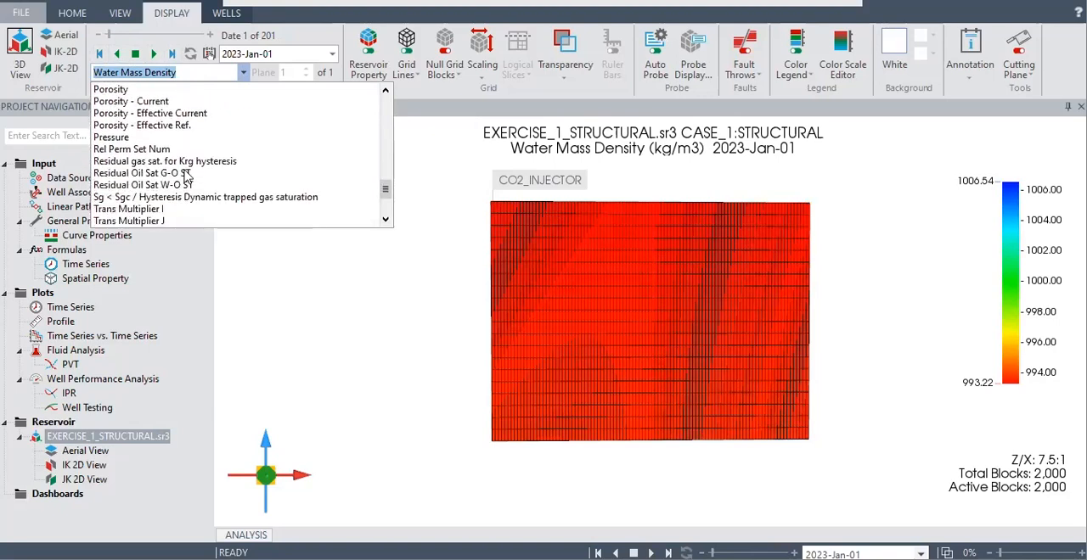
pyautogui.click(148, 197)
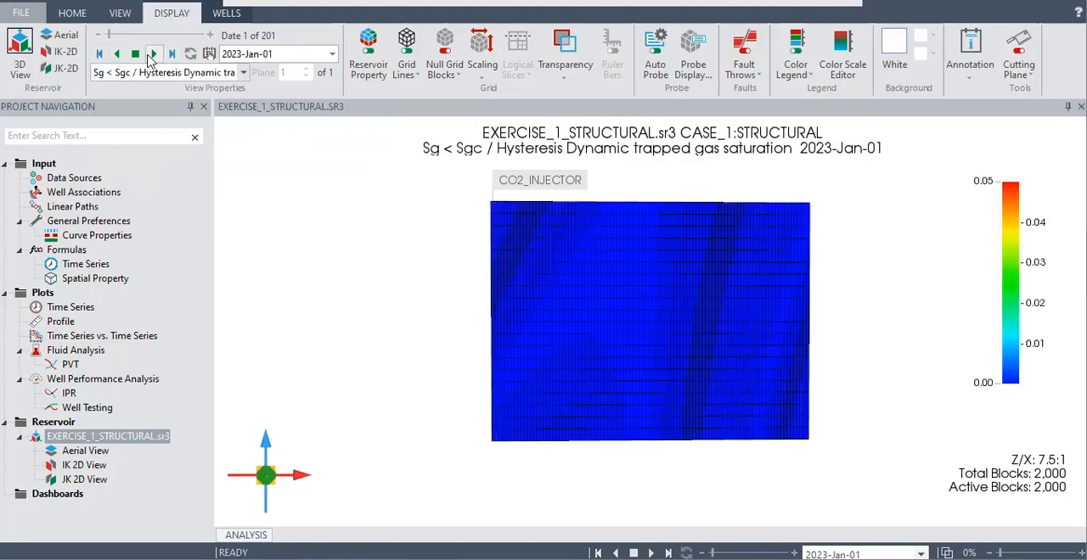
pyautogui.click(152, 55)
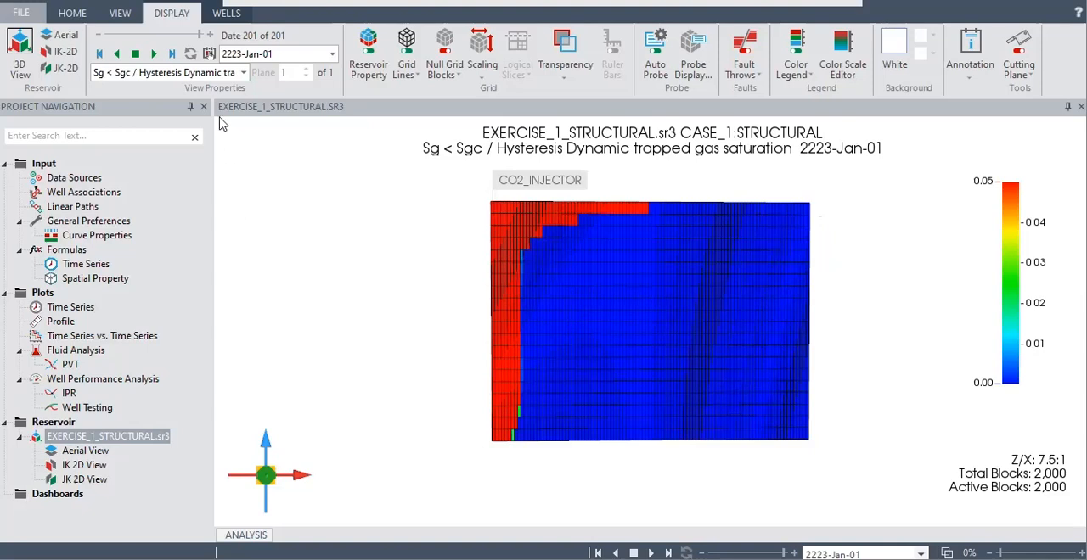
# Display the Porosity property on the 3D reservoir model
pyautogui.click(243, 76)
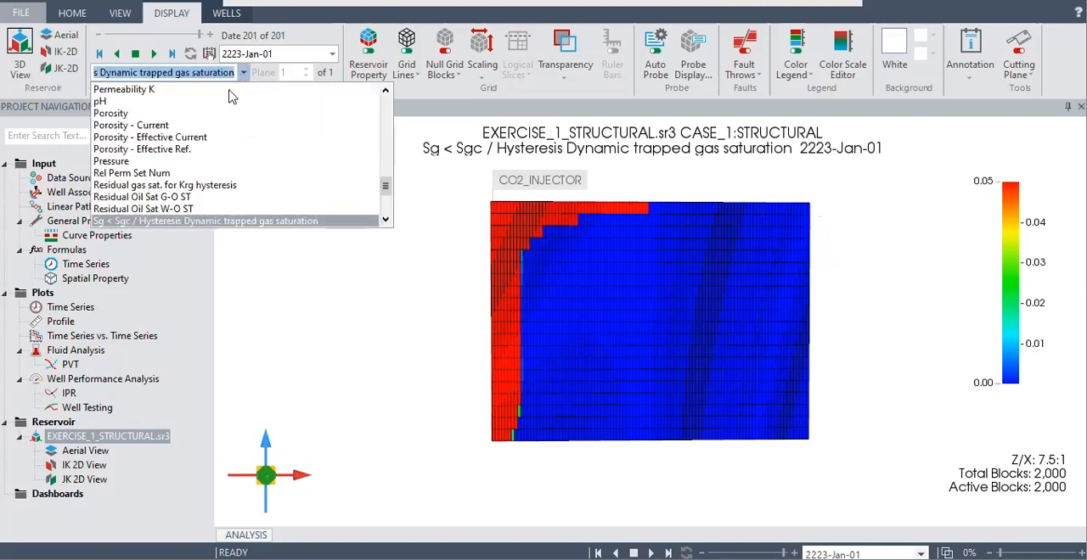
pyautogui.scroll(-3, 222, 159)
pyautogui.scroll(3, 221, 162)
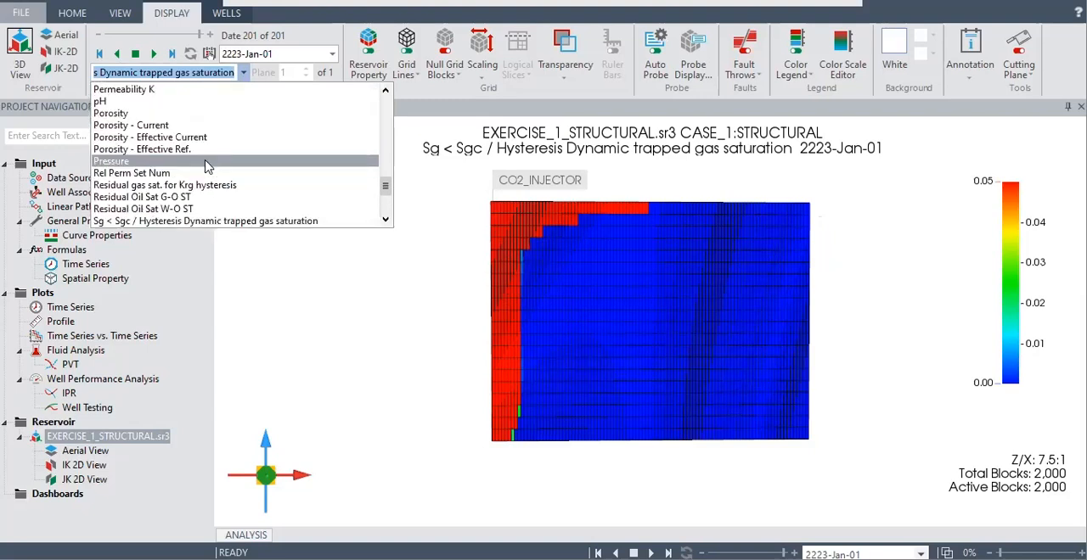
pyautogui.click(150, 114)
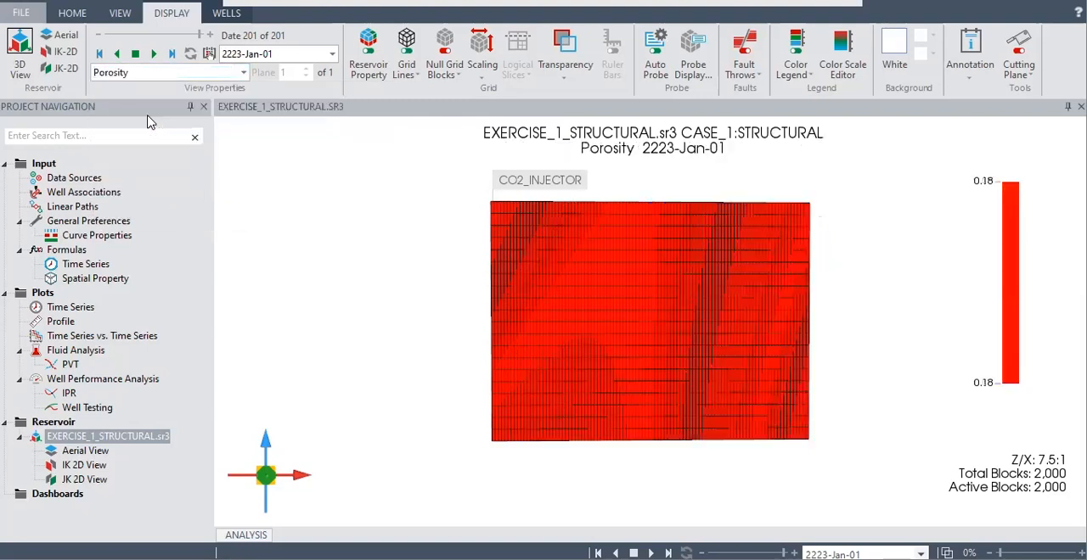
# Display the Net Pay property on the 3D reservoir model
pyautogui.click(243, 72)
pyautogui.scroll(2, 151, 136)
pyautogui.scroll(10, 151, 136)
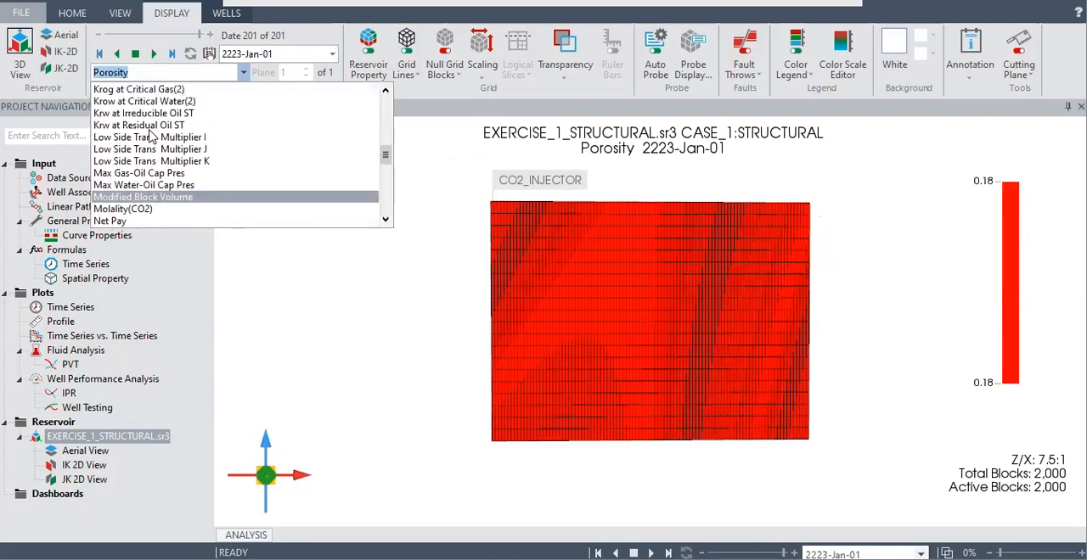
pyautogui.scroll(1, 154, 136)
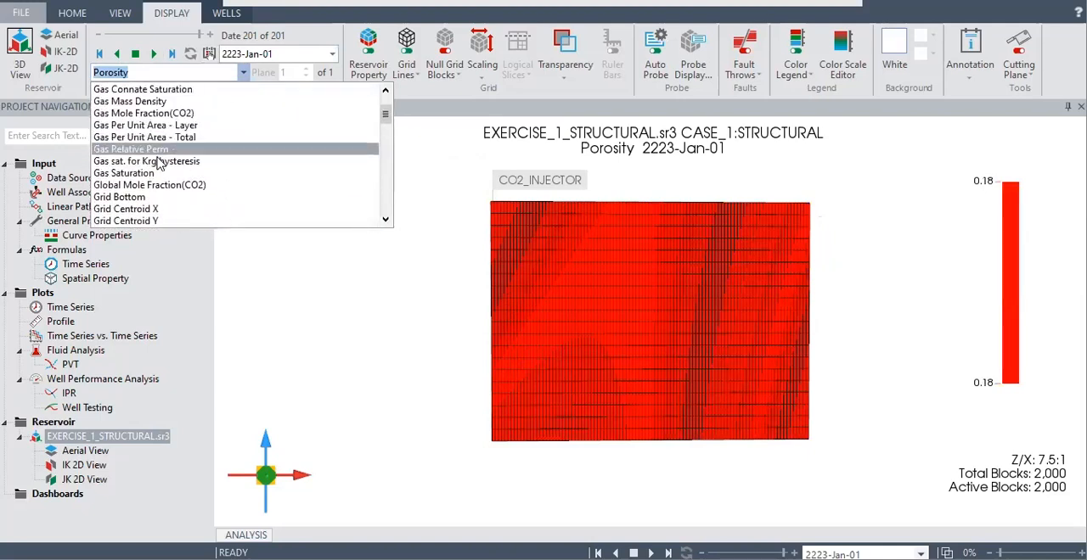
pyautogui.scroll(-8, 161, 153)
pyautogui.scroll(-4, 163, 163)
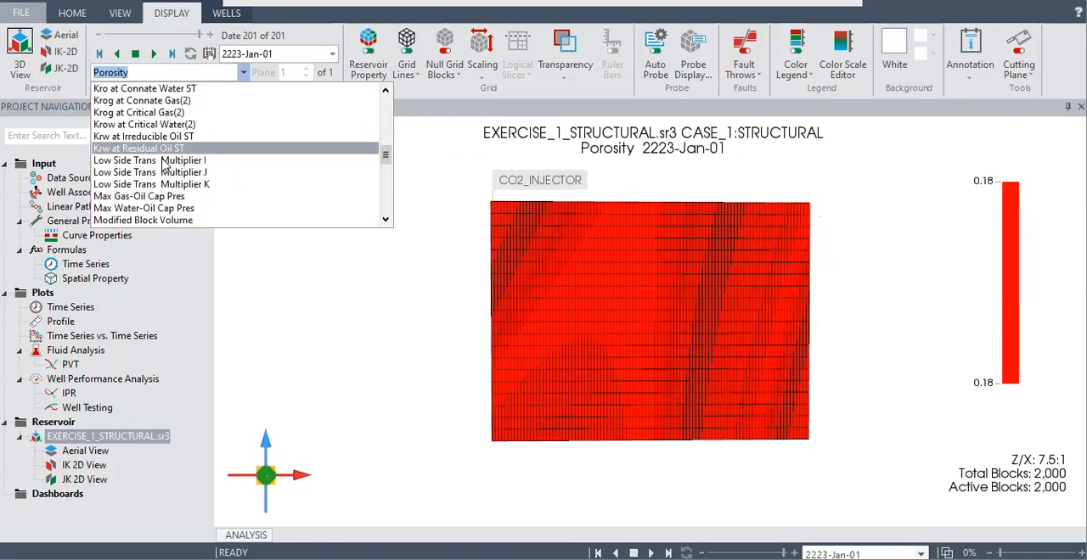
pyautogui.click(119, 119)
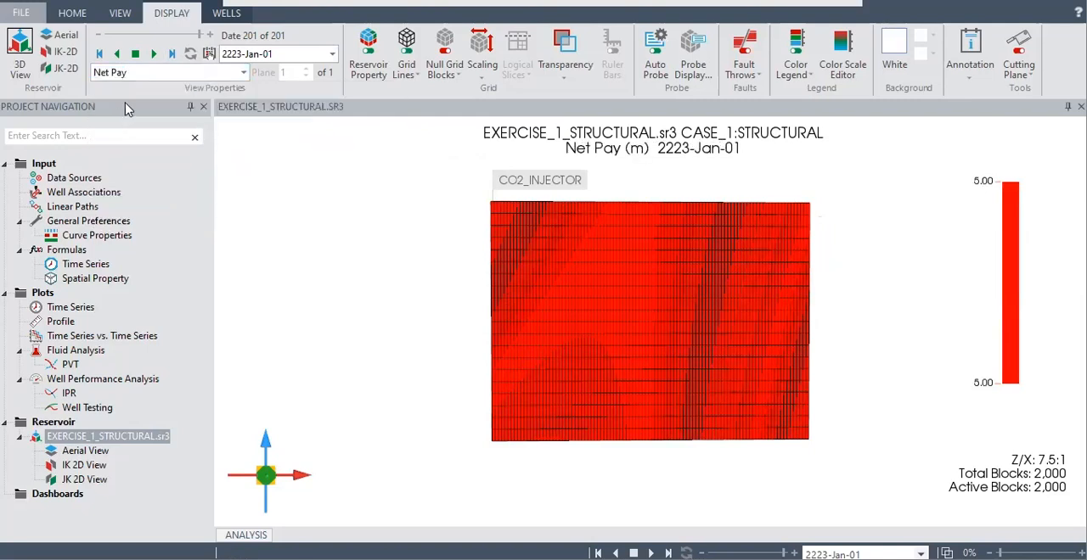
# Display the Permeability I property on the 3D reservoir model
pyautogui.click(243, 73)
pyautogui.scroll(-1, 191, 157)
pyautogui.scroll(-2, 192, 158)
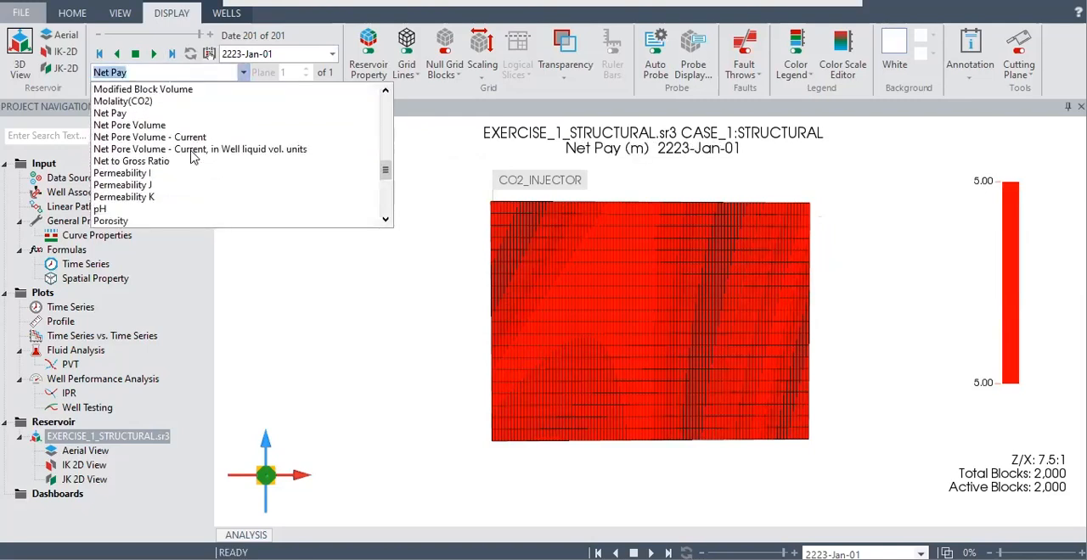
pyautogui.click(146, 171)
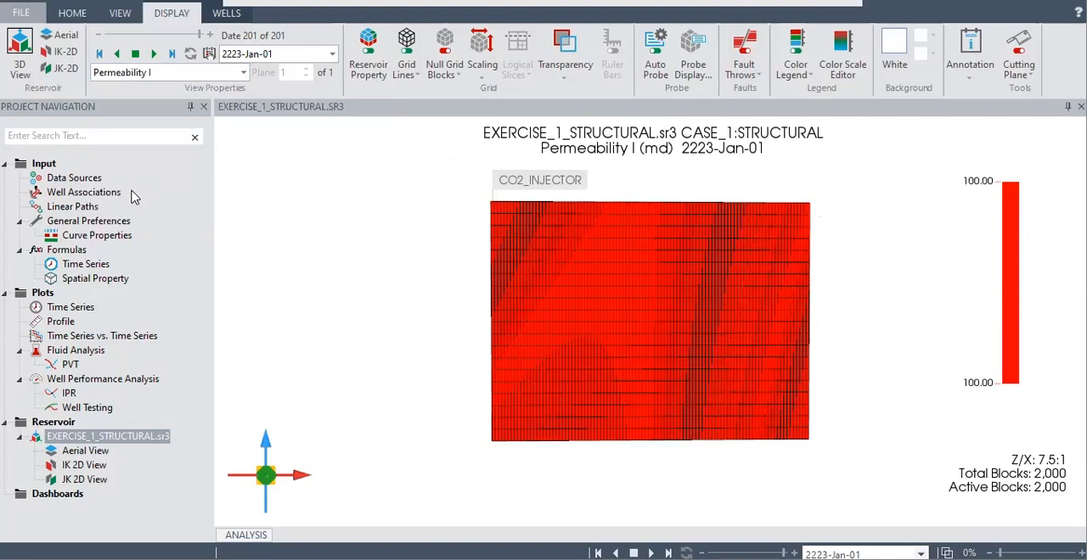
# Create a time series plot of the Special History parameter CO2 Aqueous Ions (mol) from EXERCISE_1_STRUCTURAL.sr3
pyautogui.click(85, 266)
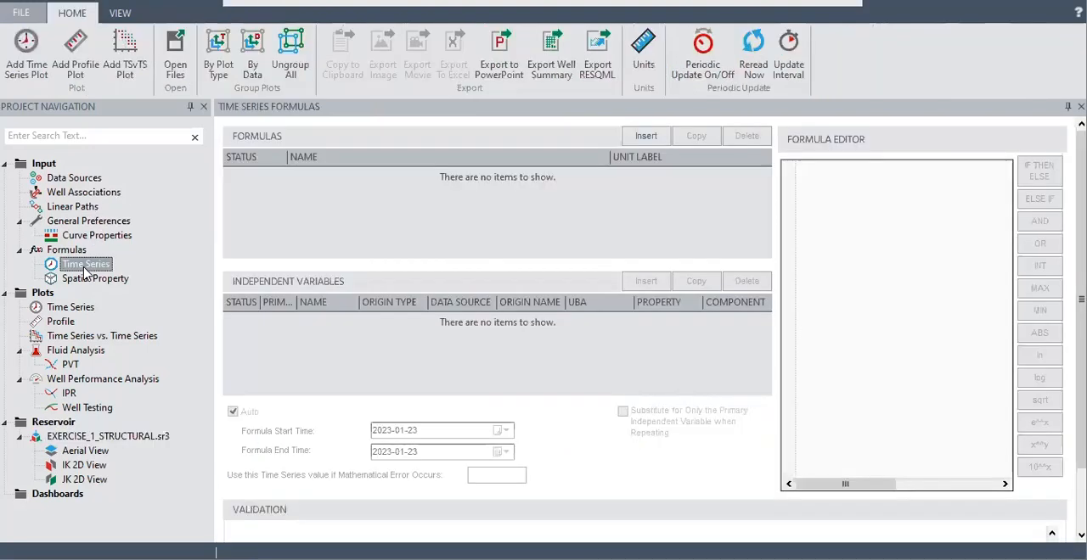
pyautogui.click(85, 308)
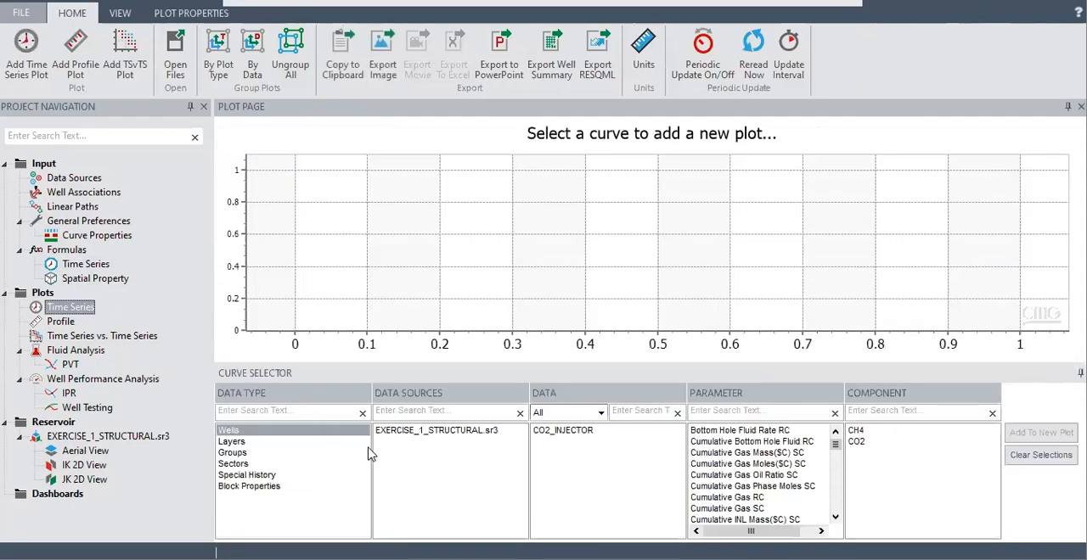
pyautogui.click(254, 475)
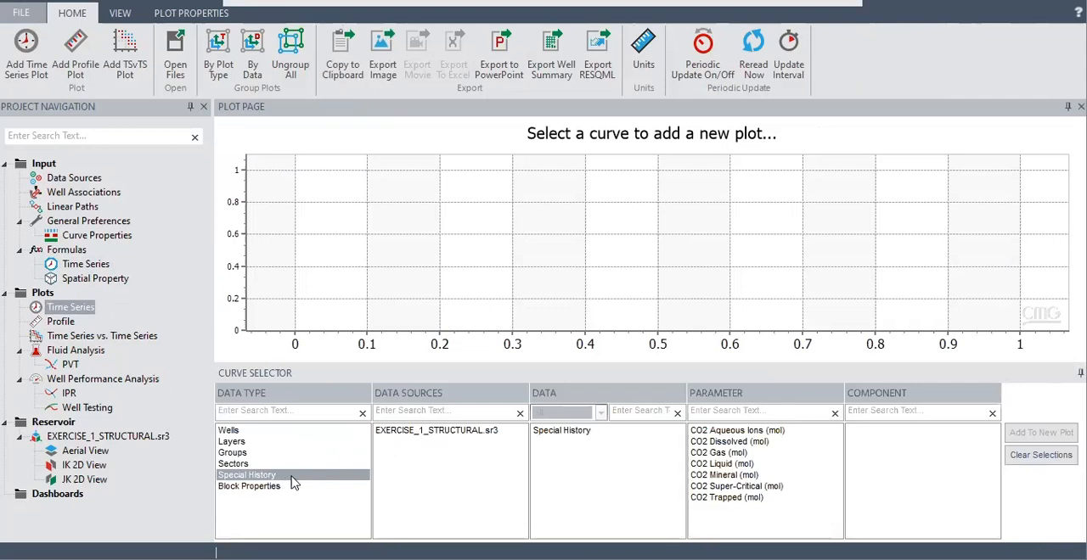
pyautogui.click(416, 435)
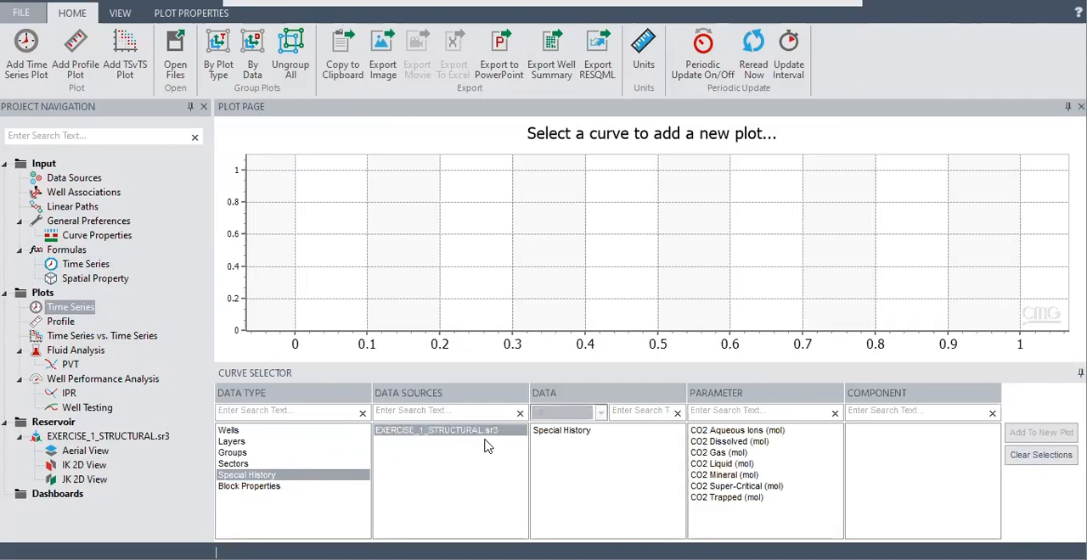
pyautogui.click(574, 434)
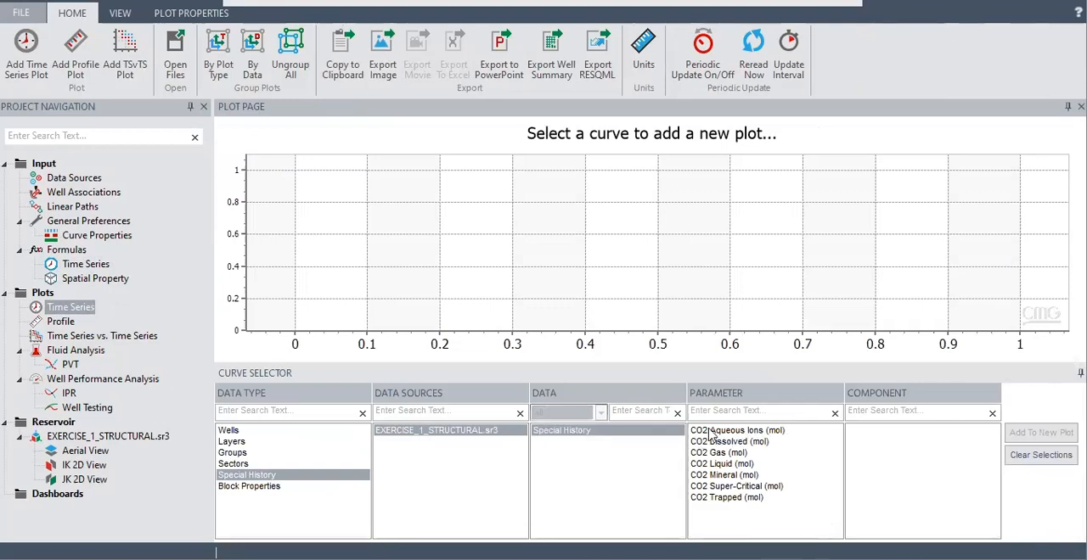
pyautogui.click(734, 432)
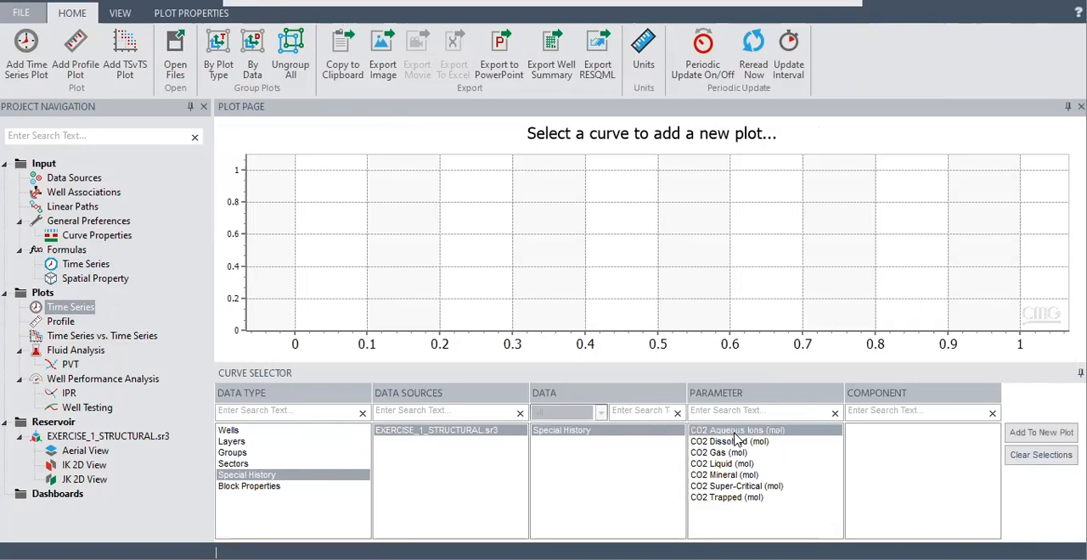
pyautogui.click(1032, 434)
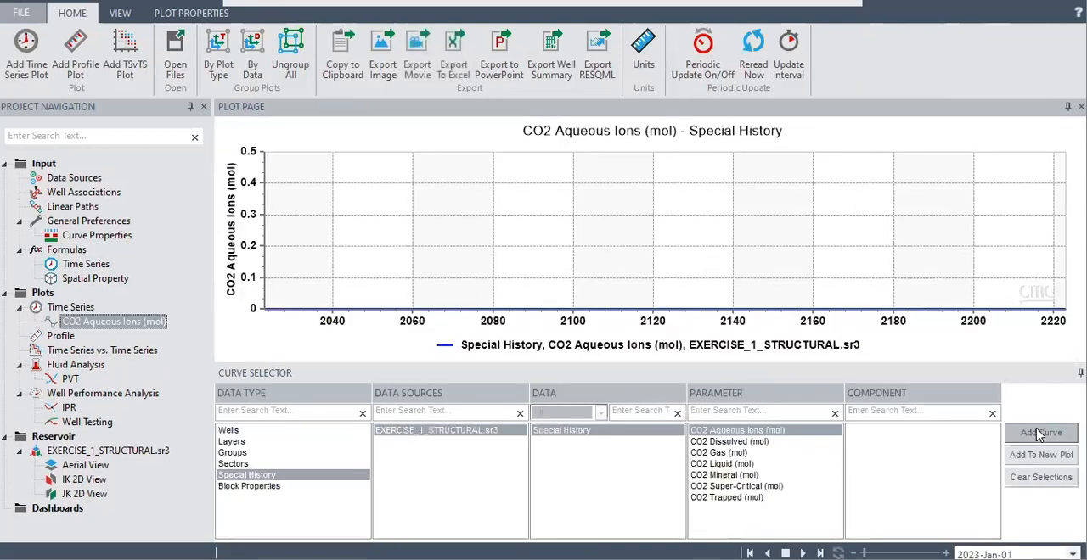
# Add the CO2 Dissolved (mol), CO2 Gas (mol) and CO2 Liquid (mol) curves to the time series plot
pyautogui.click(738, 442)
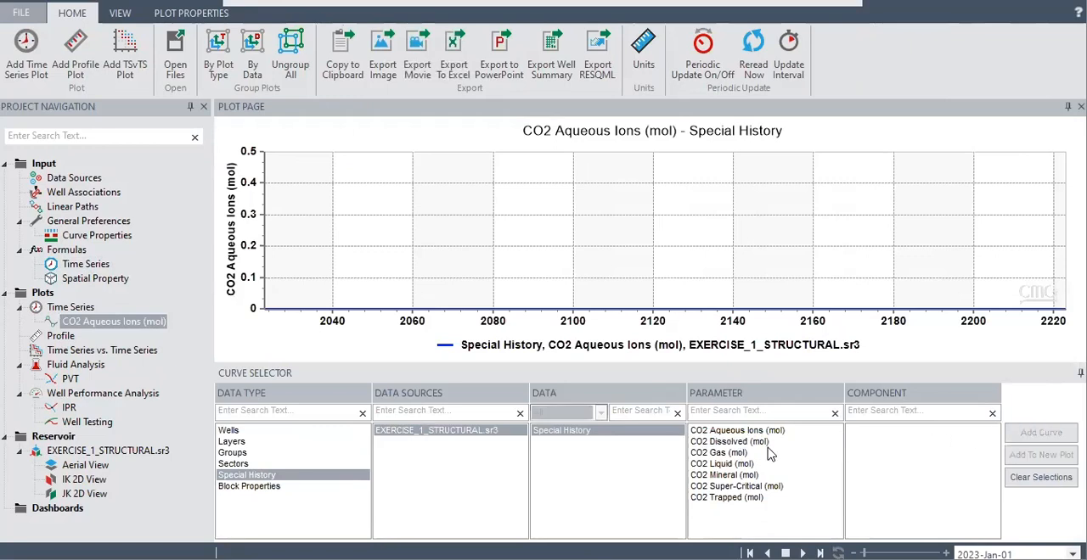
pyautogui.click(767, 449)
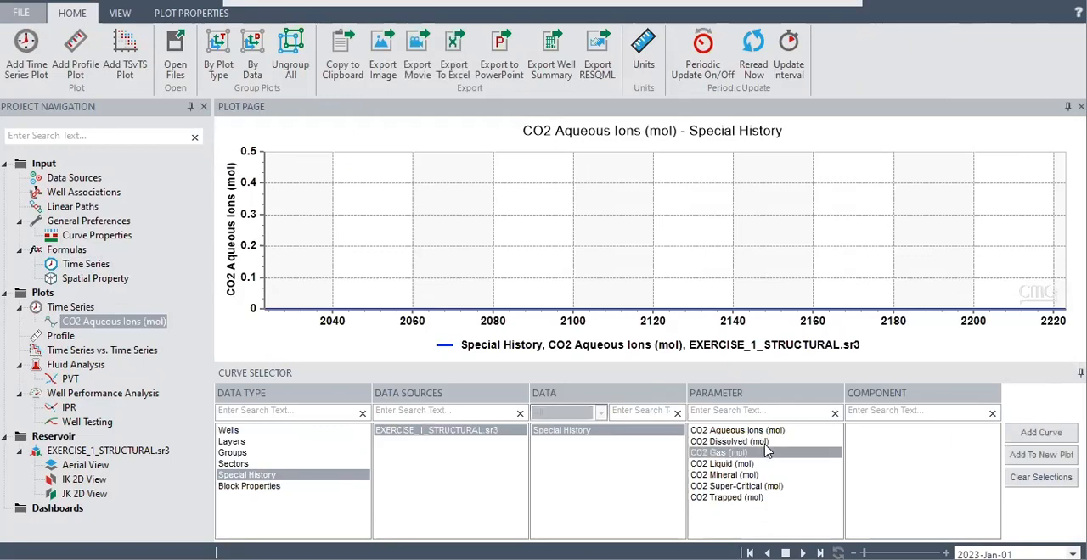
pyautogui.click(765, 443)
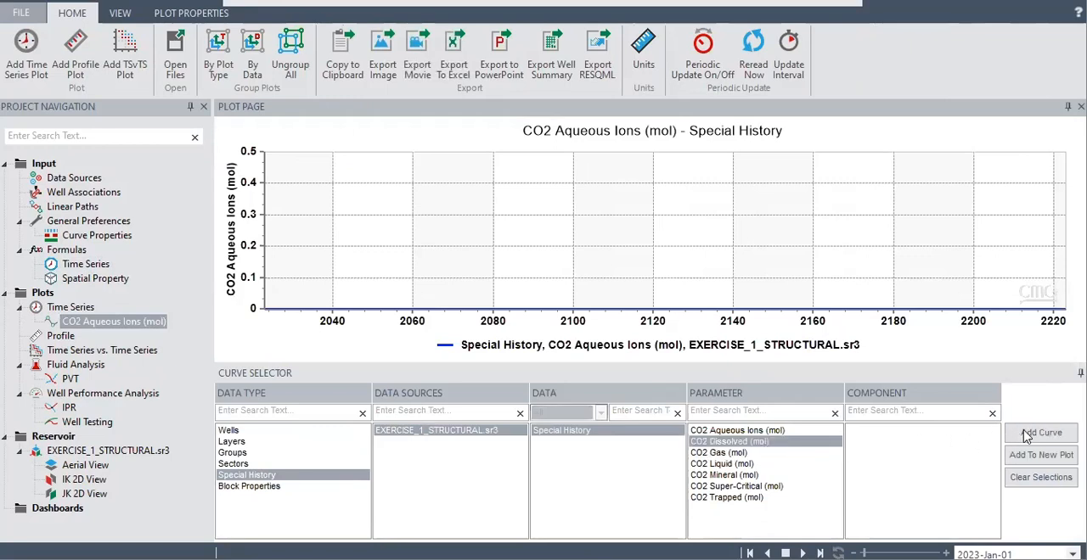
pyautogui.click(1029, 435)
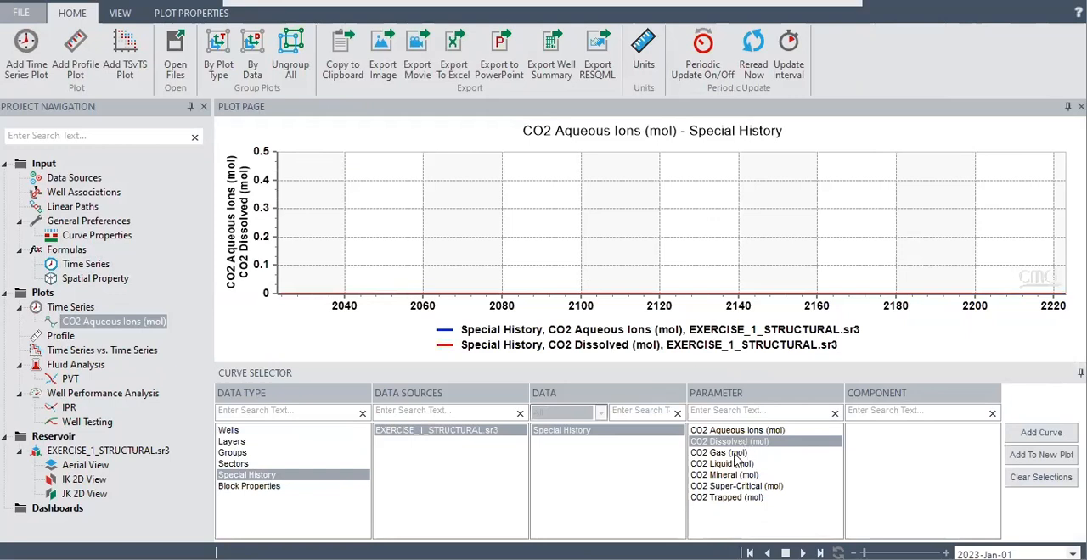
pyautogui.click(730, 452)
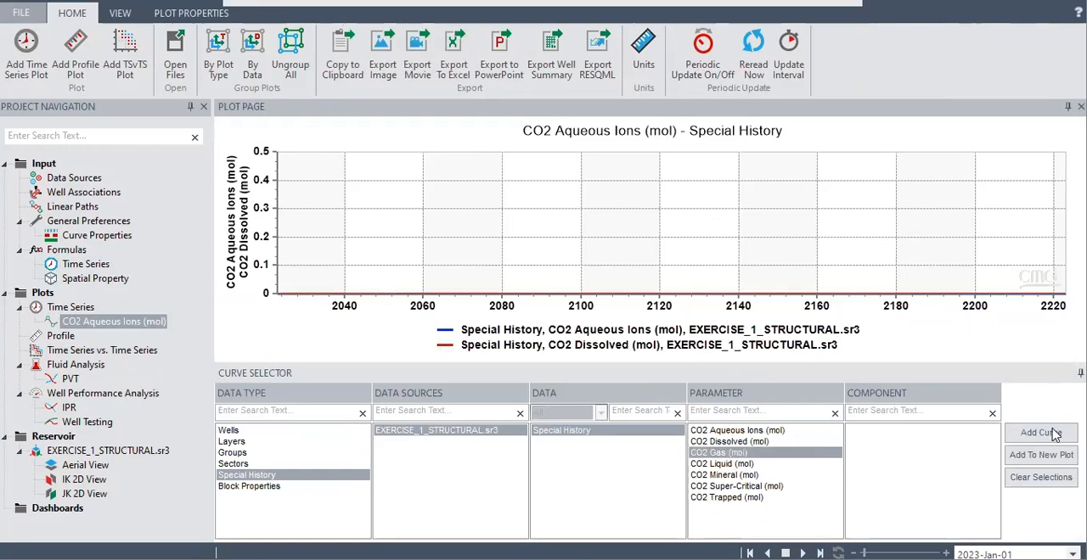
pyautogui.click(1051, 434)
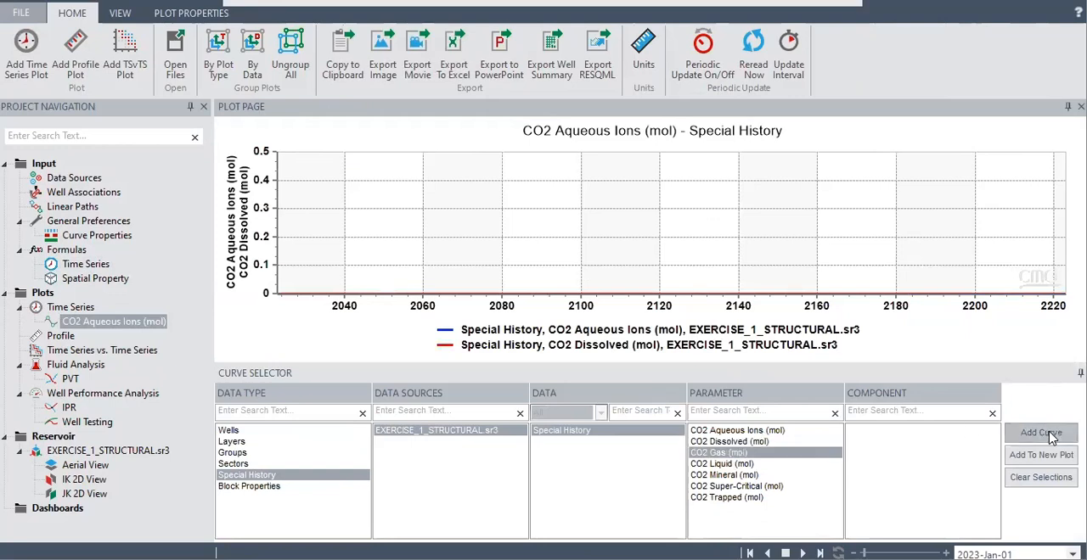
pyautogui.click(721, 465)
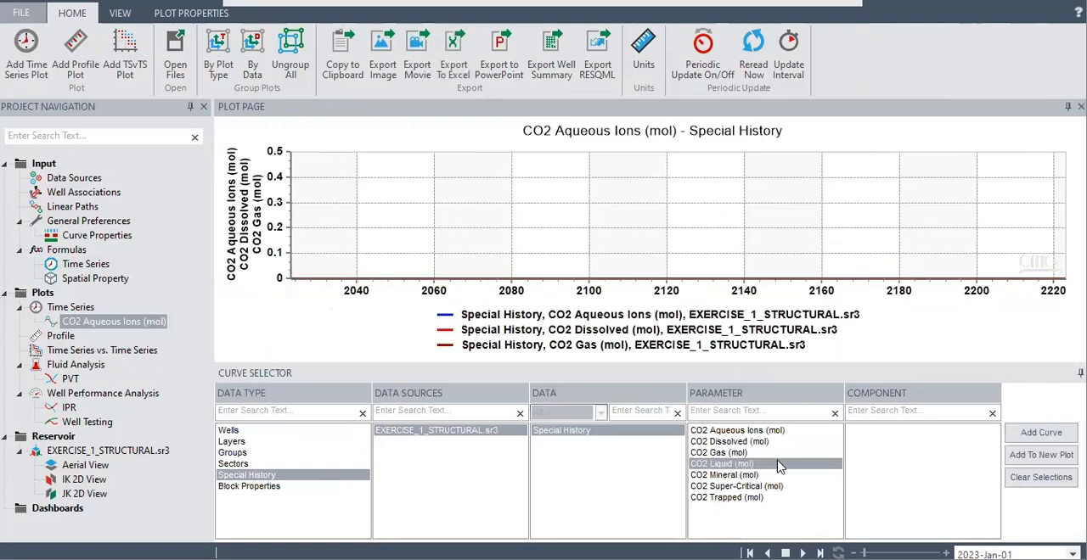
pyautogui.click(1032, 434)
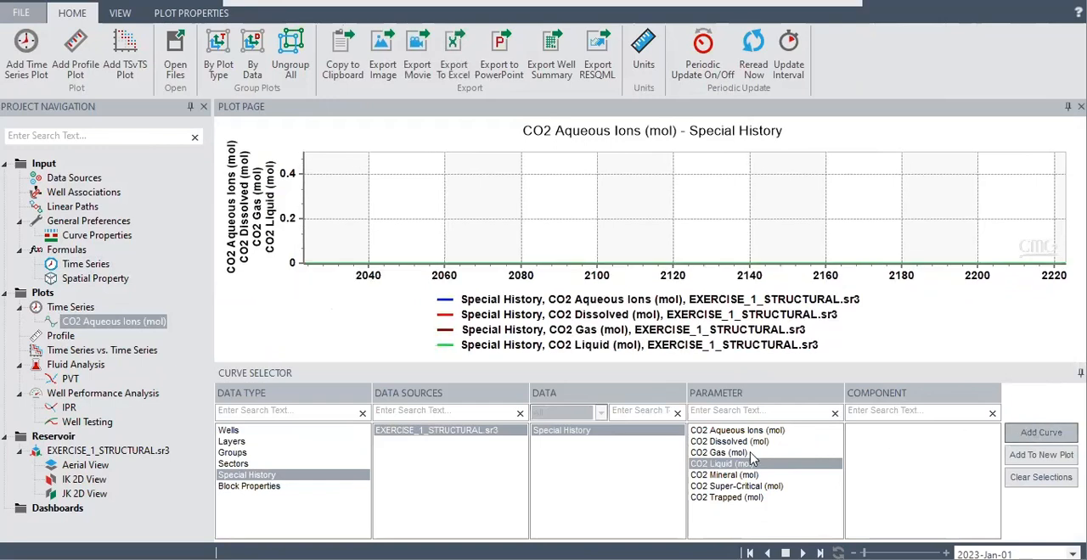
# Add the CO2 Mineral (mol), CO2 Super-Critical (mol) and CO2 Trapped (mol) curves to the same time series plot
pyautogui.click(729, 475)
pyautogui.click(1048, 434)
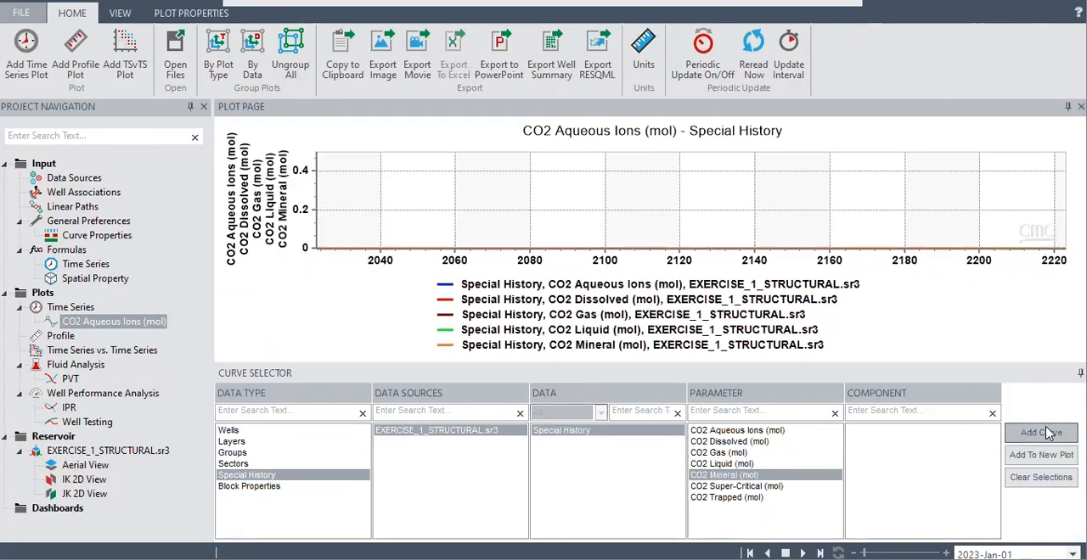
pyautogui.click(735, 488)
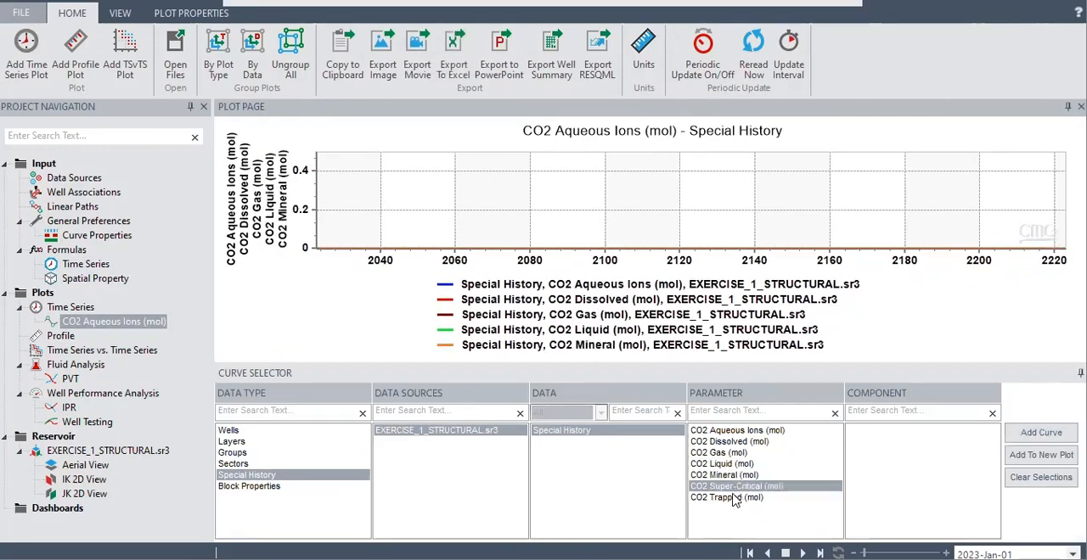
pyautogui.click(1030, 435)
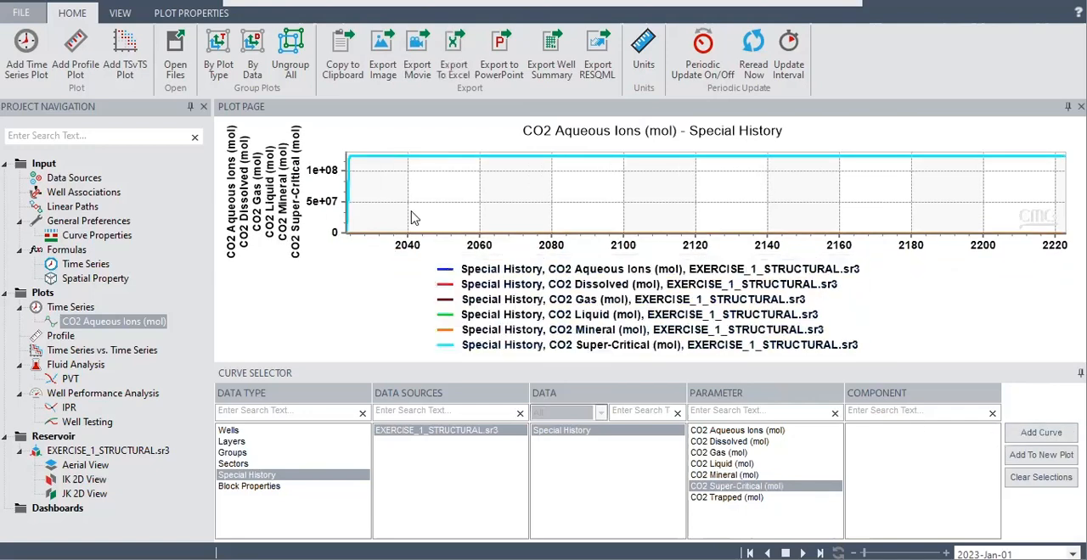
pyautogui.moveTo(373, 167)
pyautogui.click(731, 498)
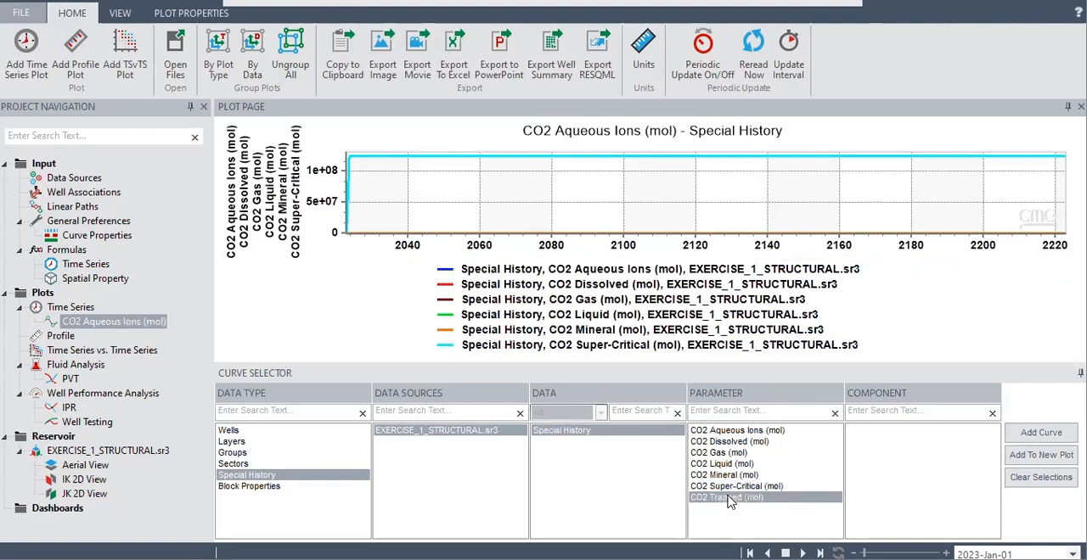
pyautogui.click(1044, 433)
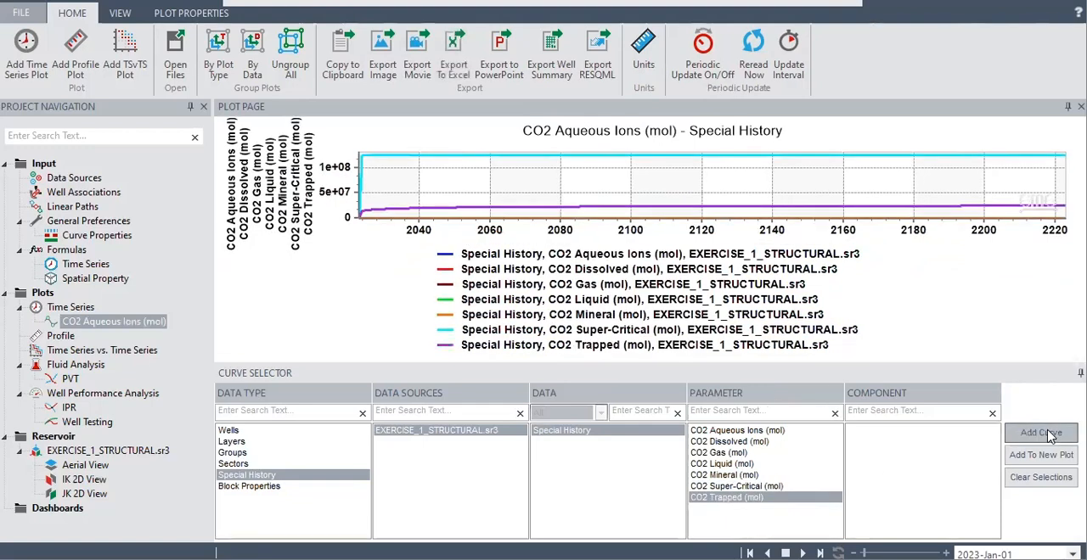
# Read the values of the CO2 Trapped curve at several dates along the time series plot
pyautogui.moveTo(447, 294)
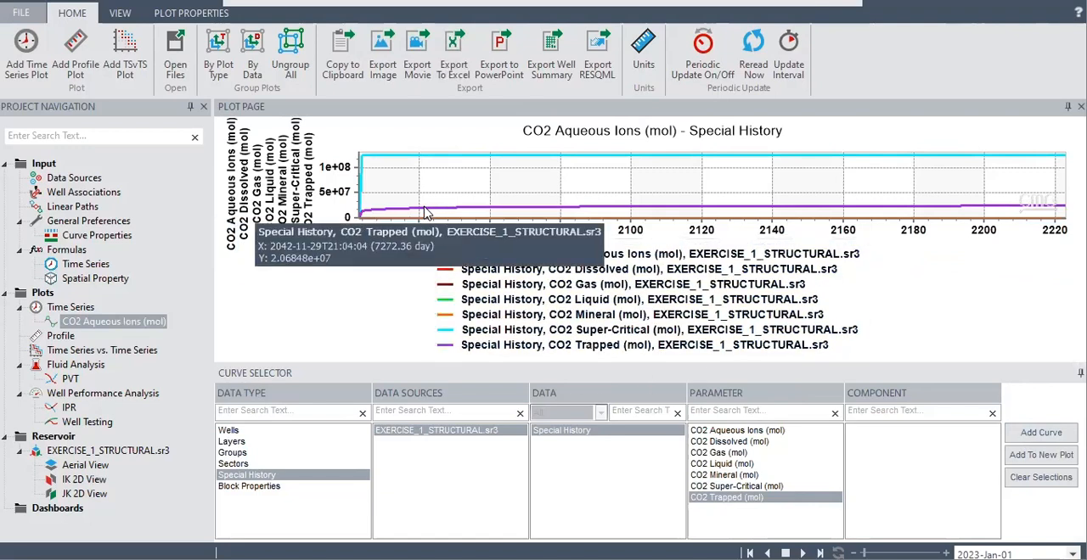
pyautogui.moveTo(604, 210)
pyautogui.moveTo(852, 208)
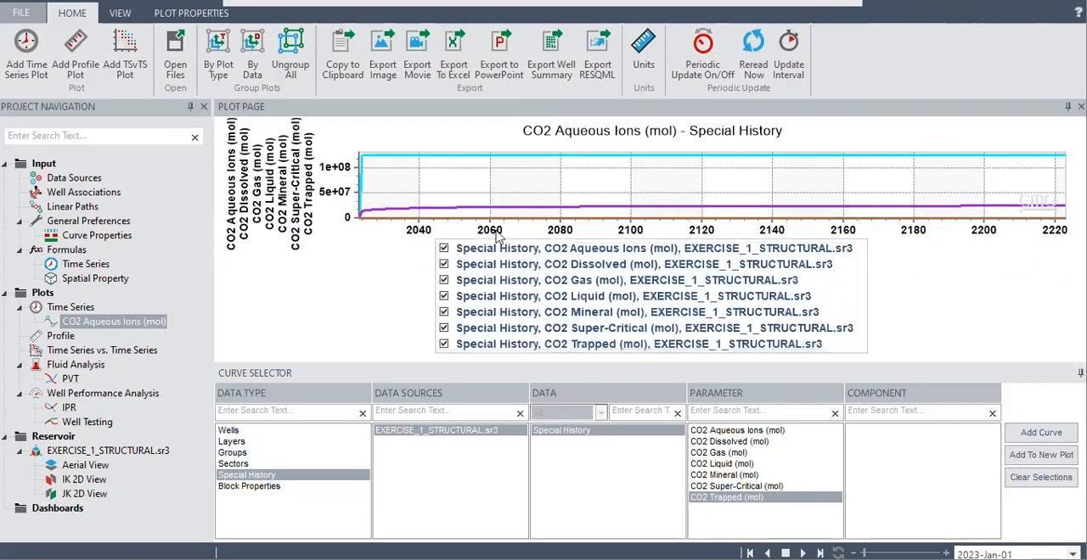
pyautogui.moveTo(483, 208)
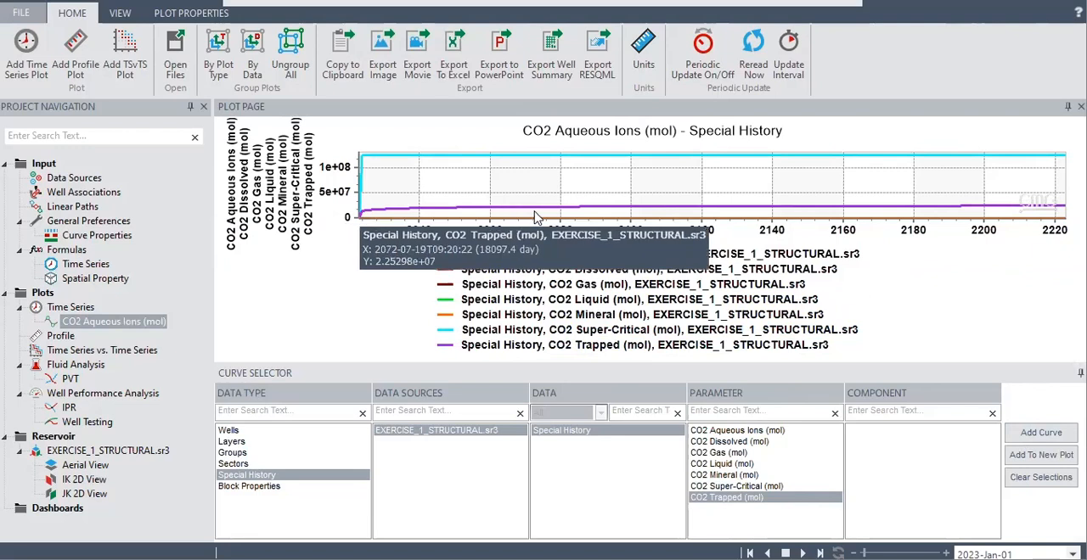
pyautogui.moveTo(530, 211)
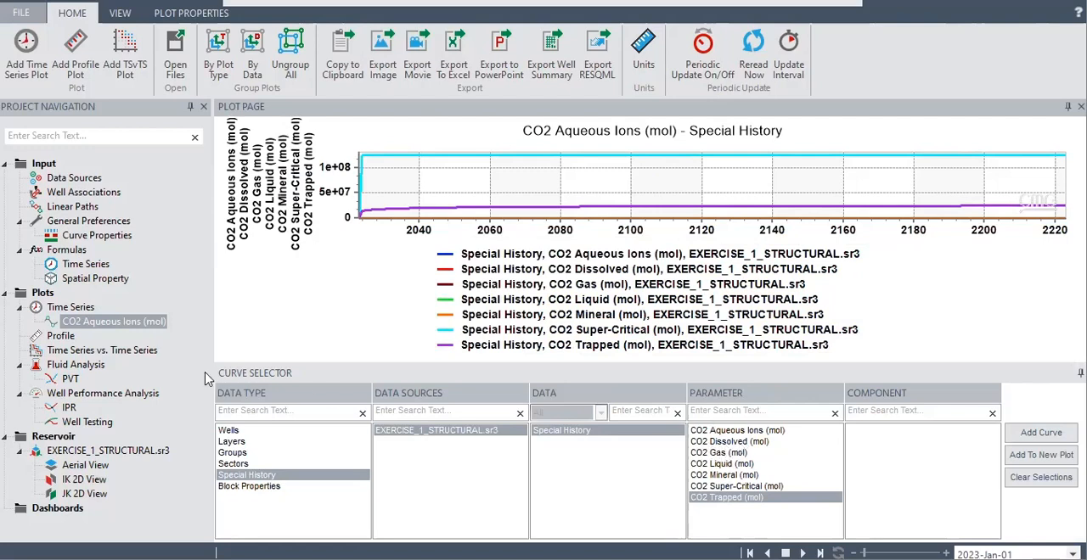
# Start a profile plot along the CO2_INJECTOR well path with EXERCISE_1_STRUCTURAL.sr3 as the data source
pyautogui.click(73, 339)
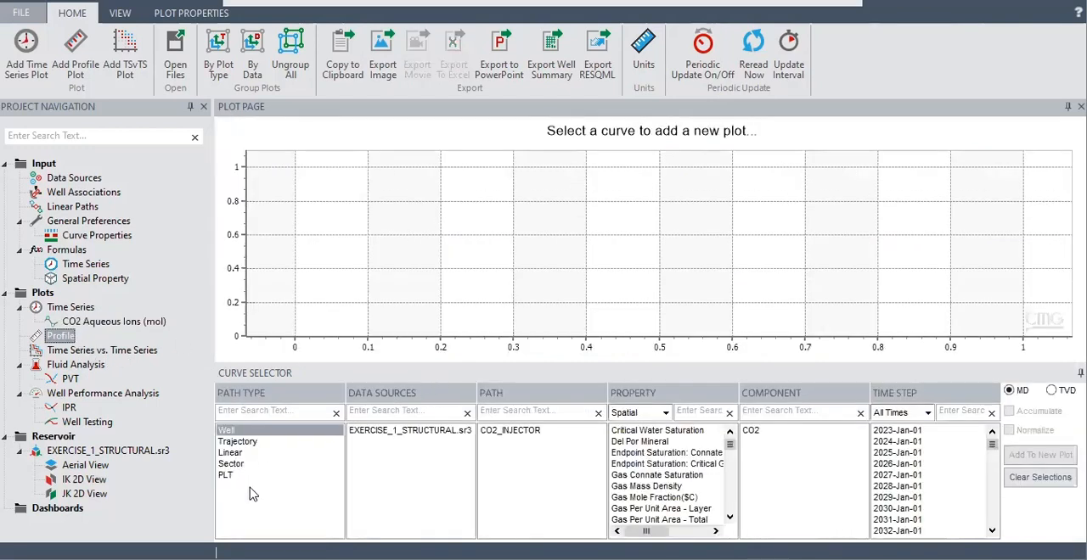
pyautogui.click(408, 433)
pyautogui.click(512, 433)
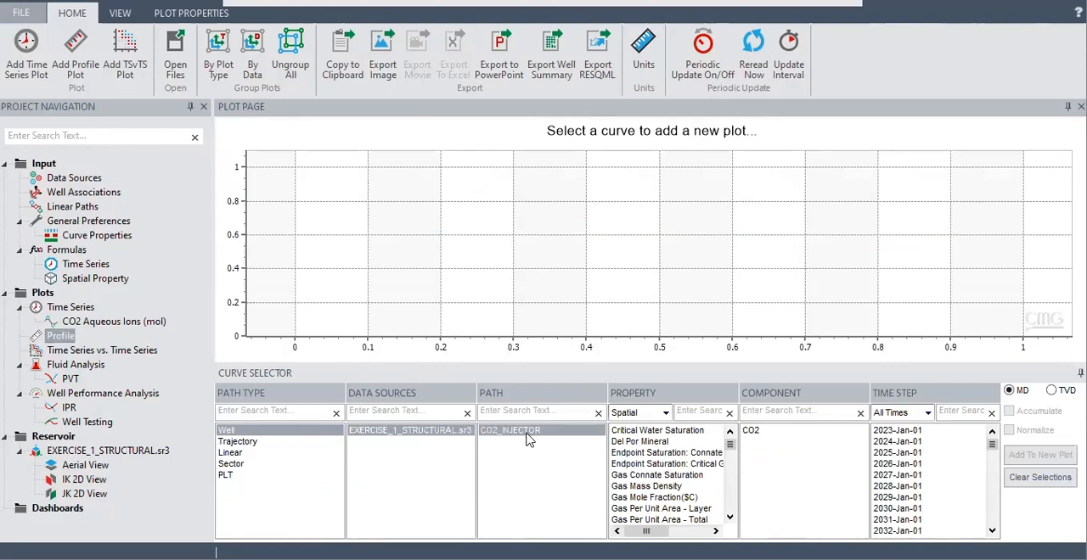
# Choose the spatial property Gas Mole Fraction($C) and the CO2 component for the injector's profile curve
pyautogui.scroll(-1, 666, 492)
pyautogui.scroll(1, 662, 489)
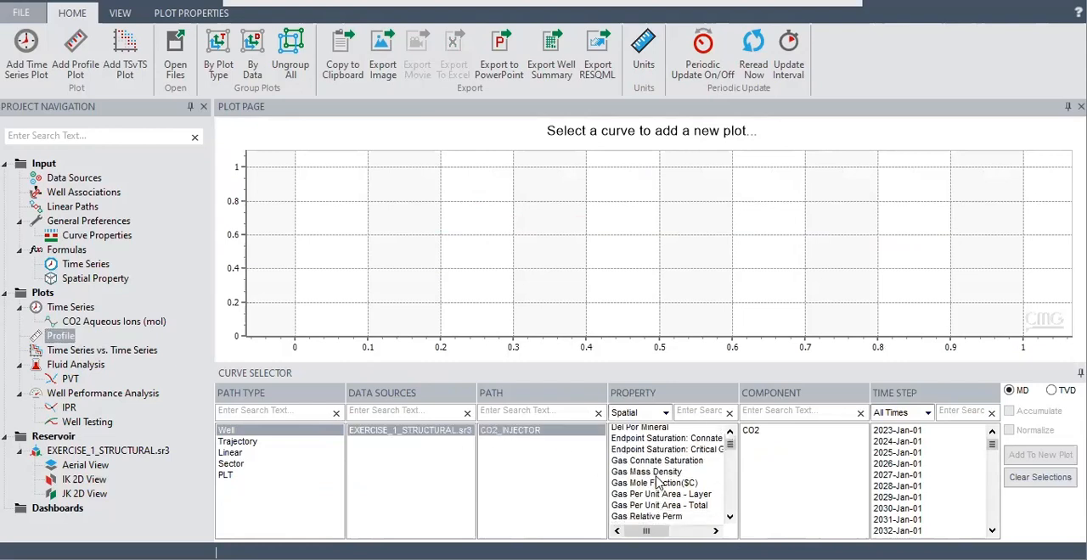
pyautogui.scroll(-1, 655, 480)
pyautogui.scroll(-6, 656, 480)
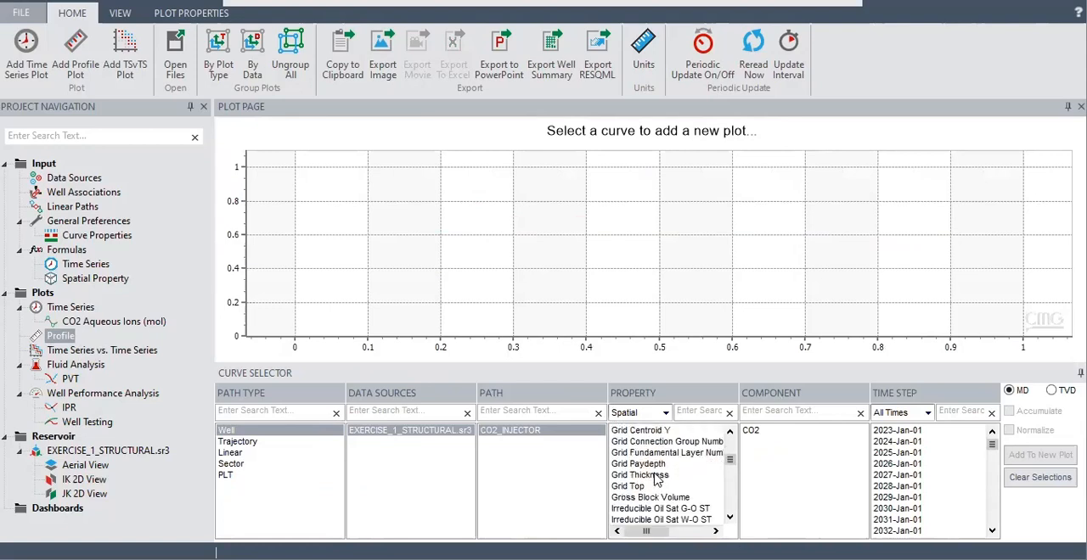
pyautogui.scroll(4, 655, 479)
pyautogui.scroll(2, 655, 479)
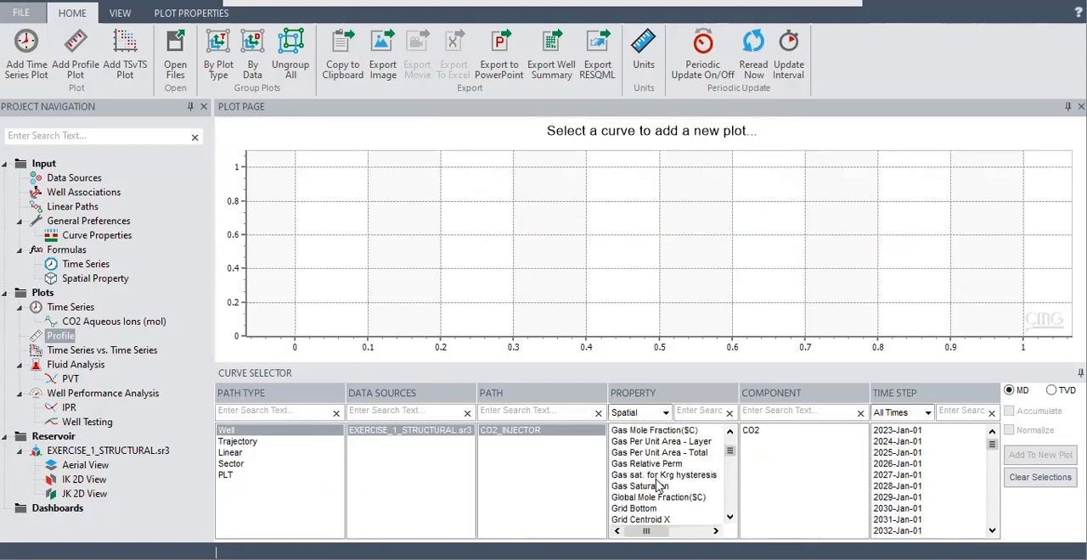
pyautogui.click(653, 486)
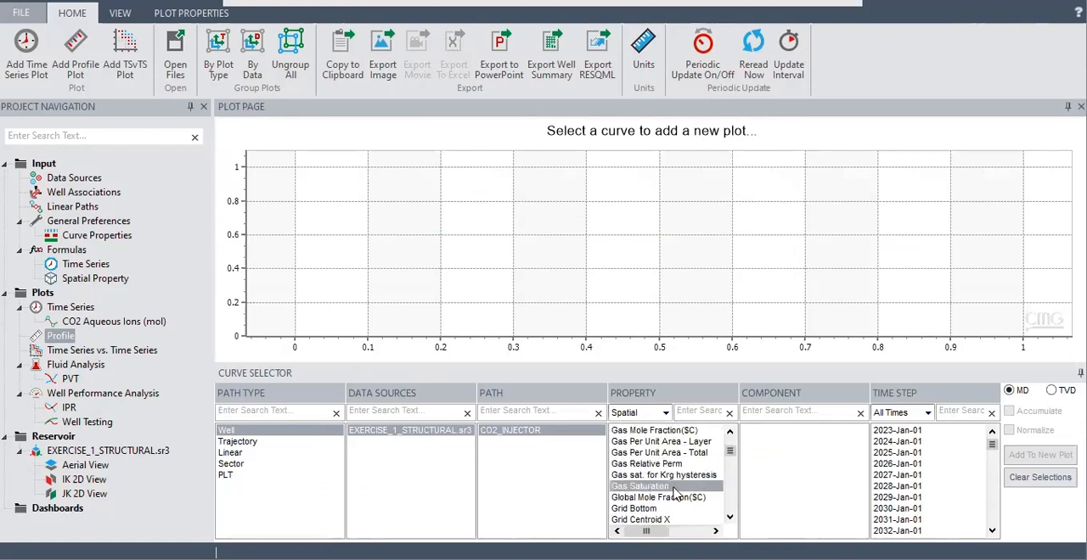
pyautogui.click(674, 488)
pyautogui.click(749, 430)
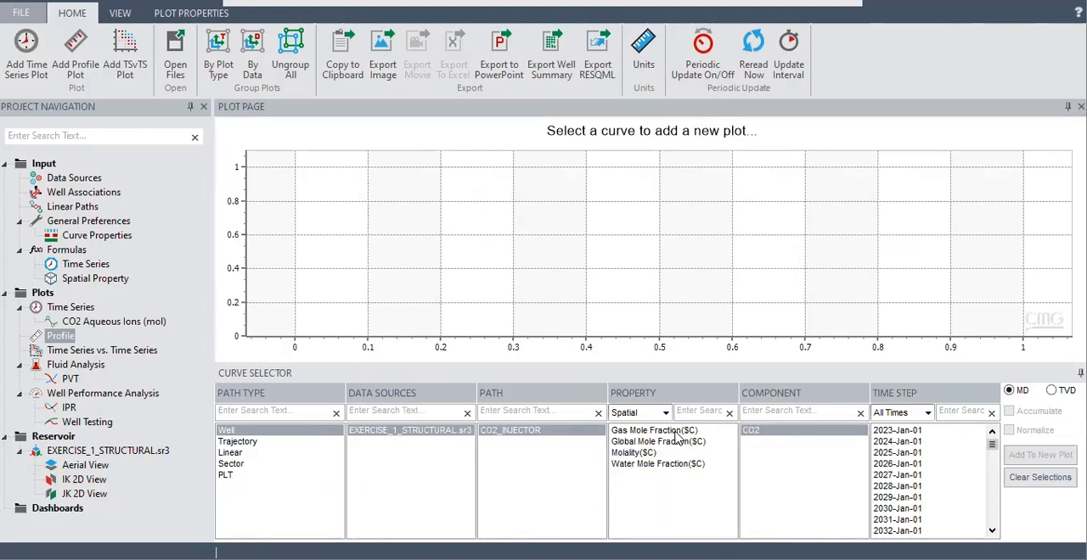
pyautogui.click(677, 432)
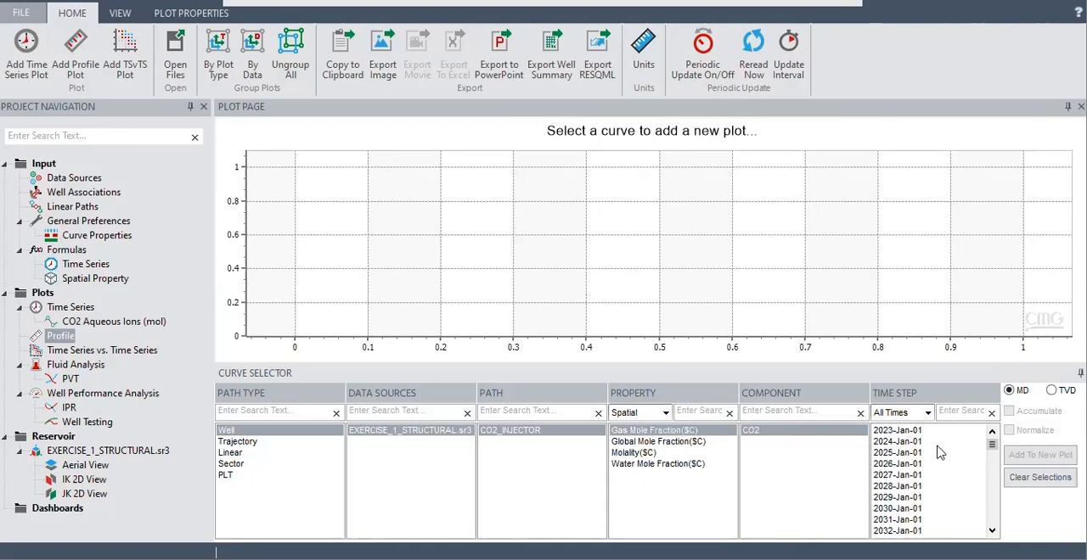
# Add the injector's CO2 Gas Mole Fraction profile for 2023-Jan-01 to a new plot and browse the further time steps
pyautogui.click(901, 433)
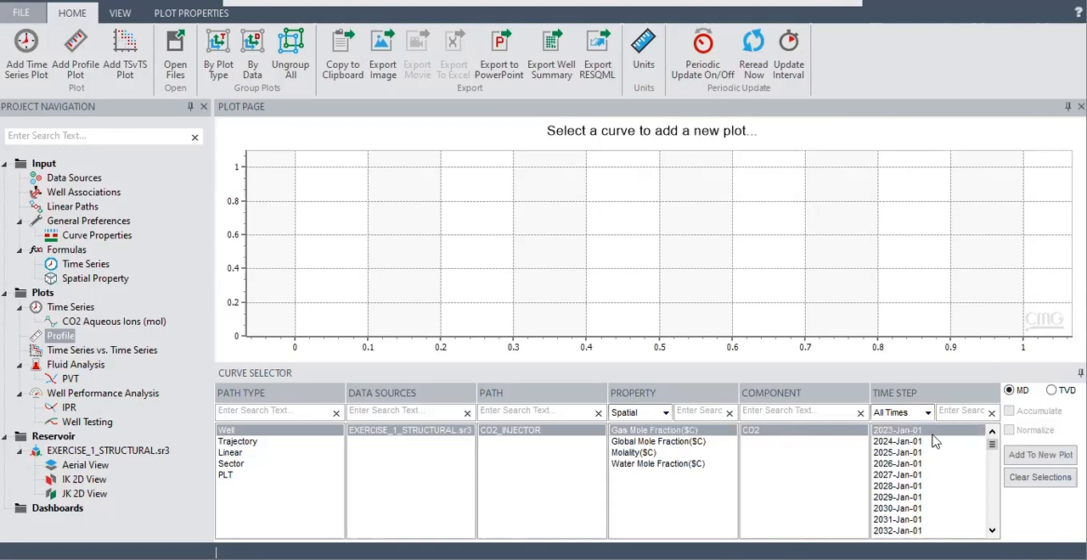
pyautogui.click(1035, 455)
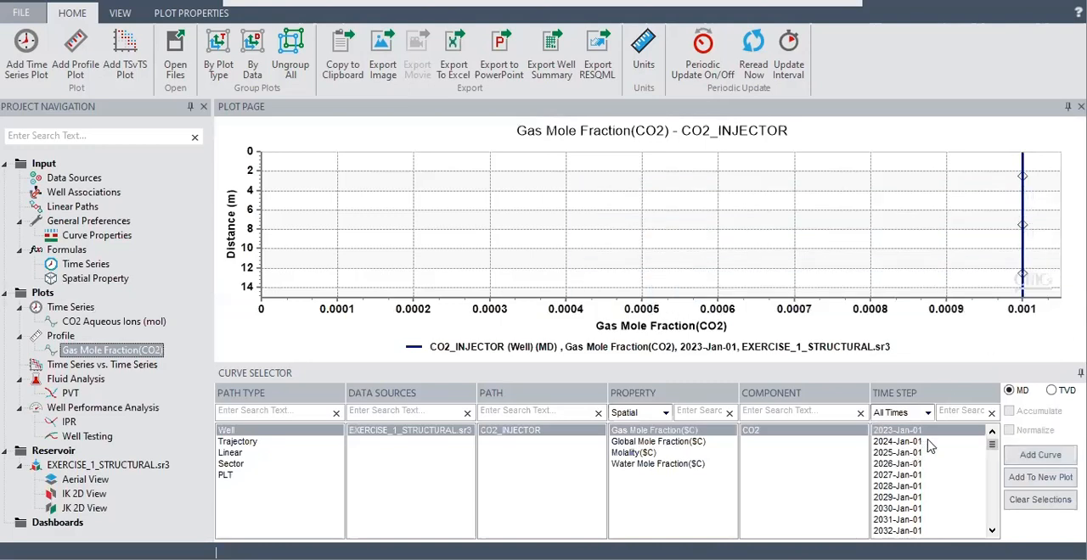
pyautogui.scroll(-20, 934, 458)
pyautogui.scroll(-20, 937, 463)
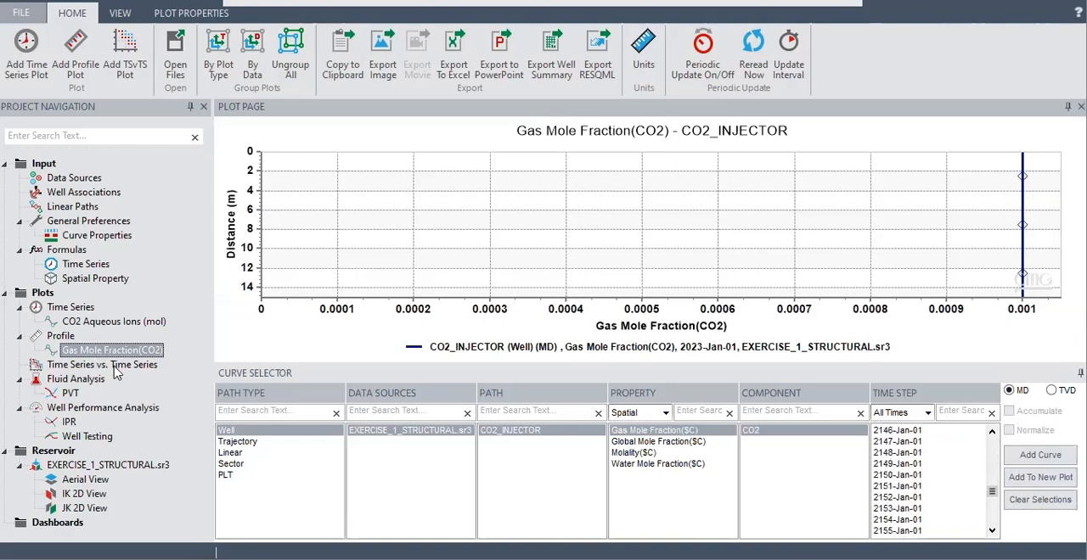
# Return to the 3D reservoir view of EXERCISE_1_STRUCTURAL.sr3 and auto-hide the Analysis area to enlarge the model display
pyautogui.click(102, 326)
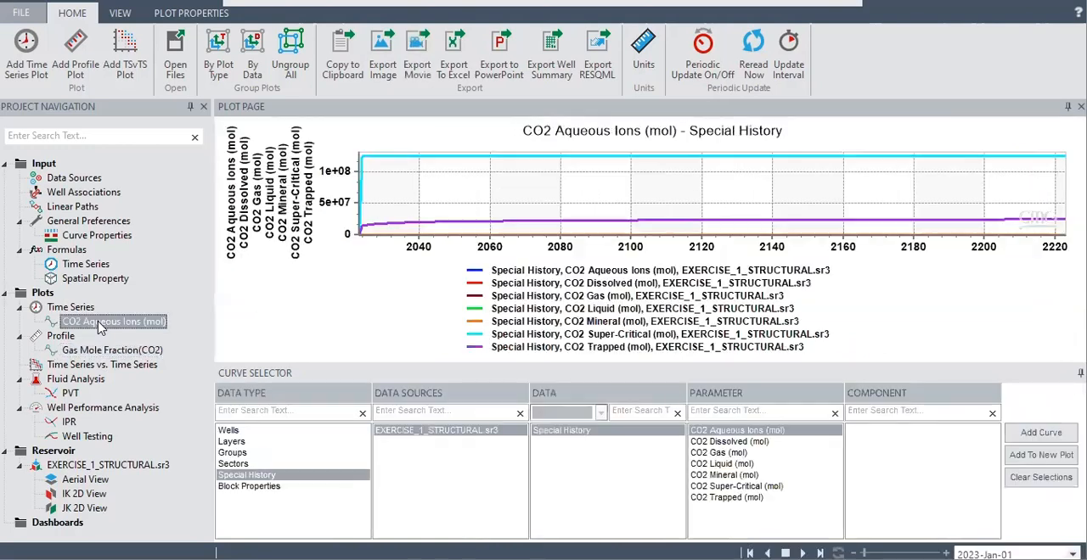
pyautogui.click(98, 466)
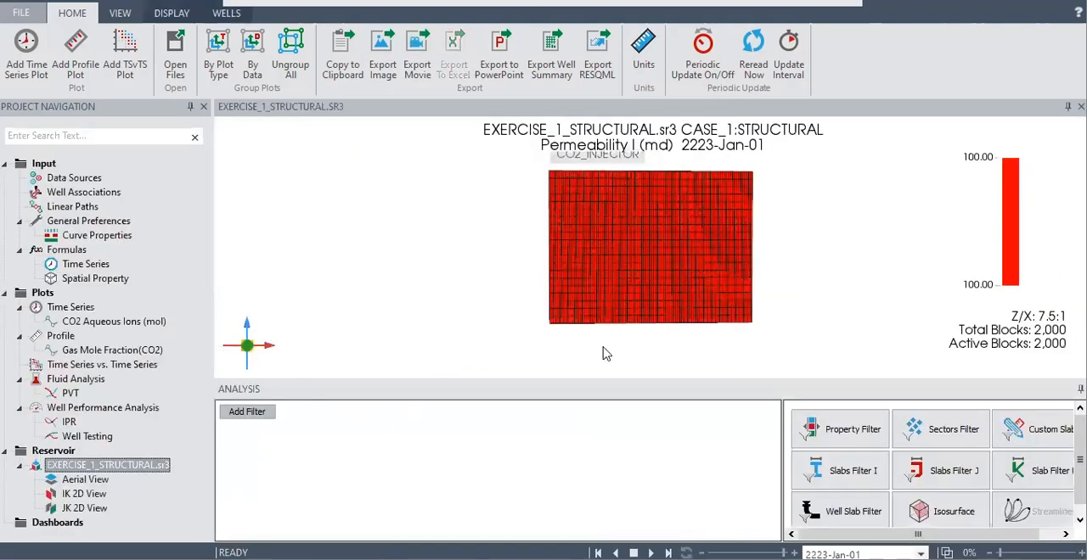
pyautogui.scroll(-3, 704, 284)
pyautogui.scroll(5, 704, 289)
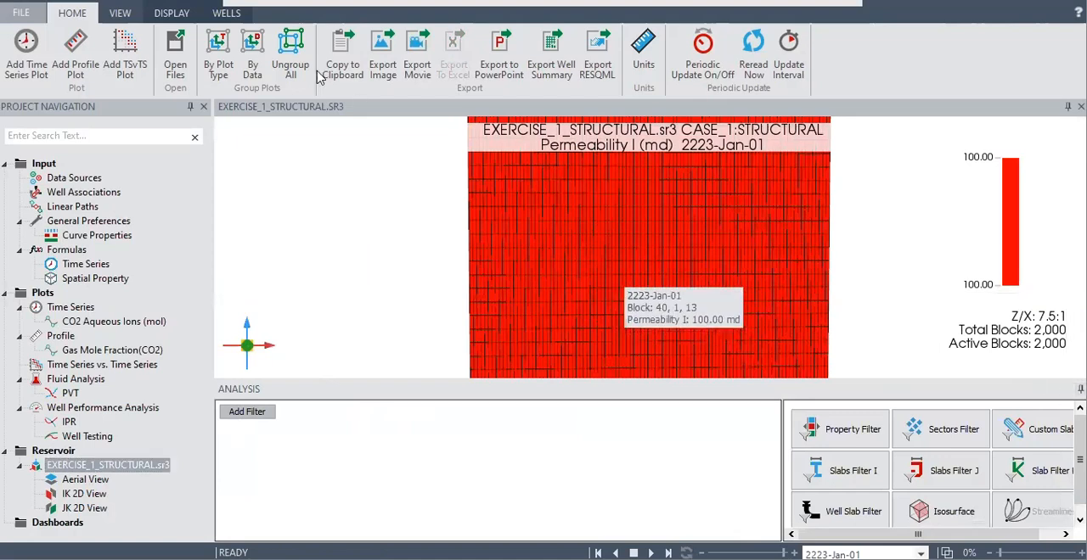
pyautogui.click(174, 15)
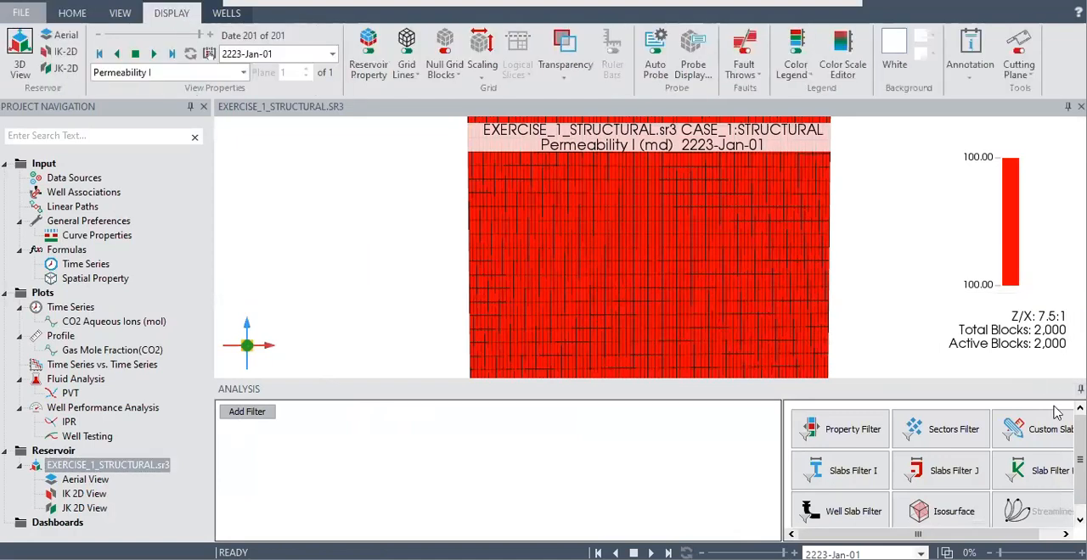
pyautogui.click(1080, 389)
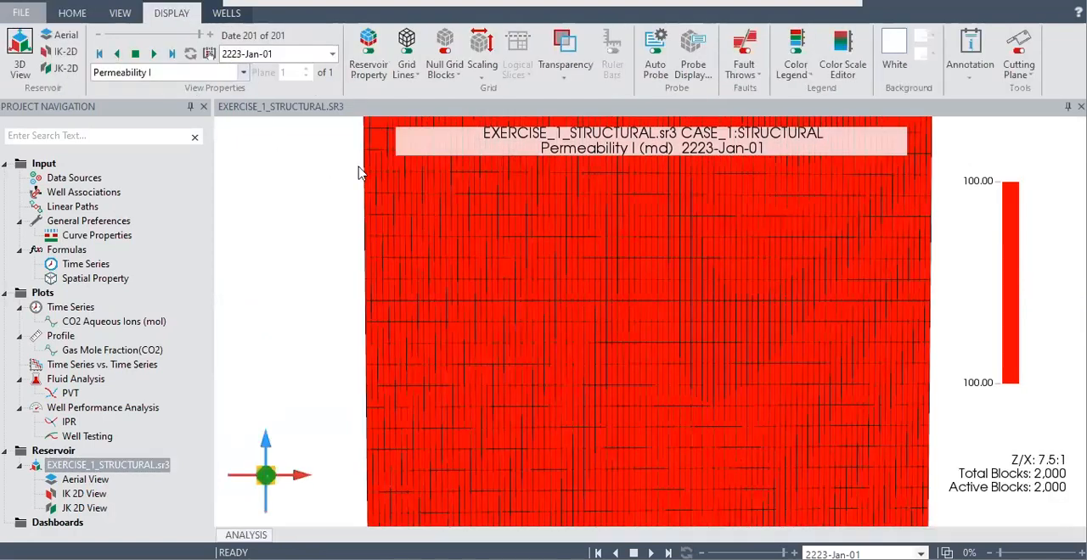
# Show Gas Saturation as the displayed property on the 3D reservoir model and inspect its grid blocks
pyautogui.click(243, 72)
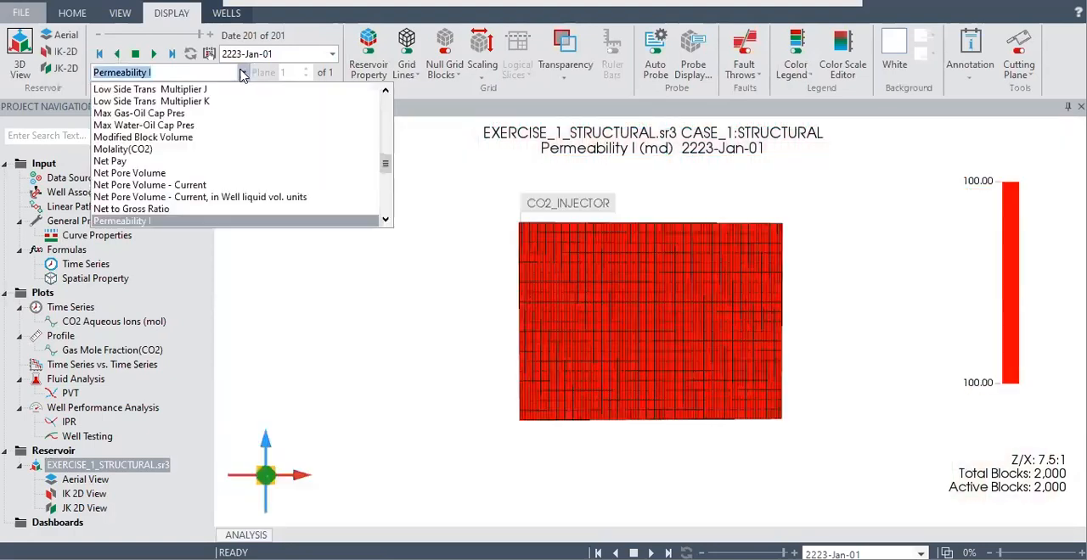
pyautogui.scroll(-3, 156, 170)
pyautogui.scroll(10, 153, 169)
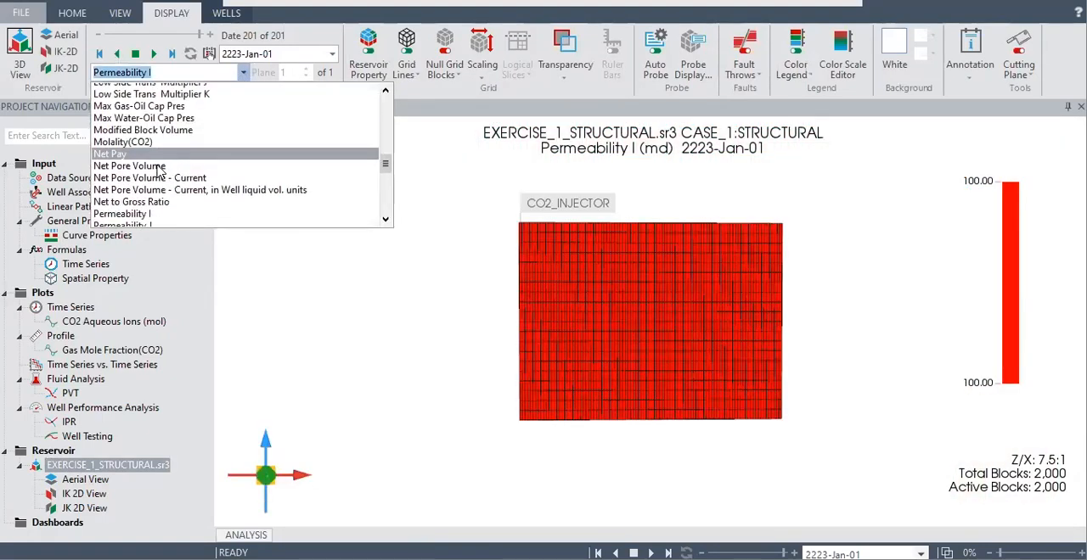
pyautogui.scroll(1, 151, 169)
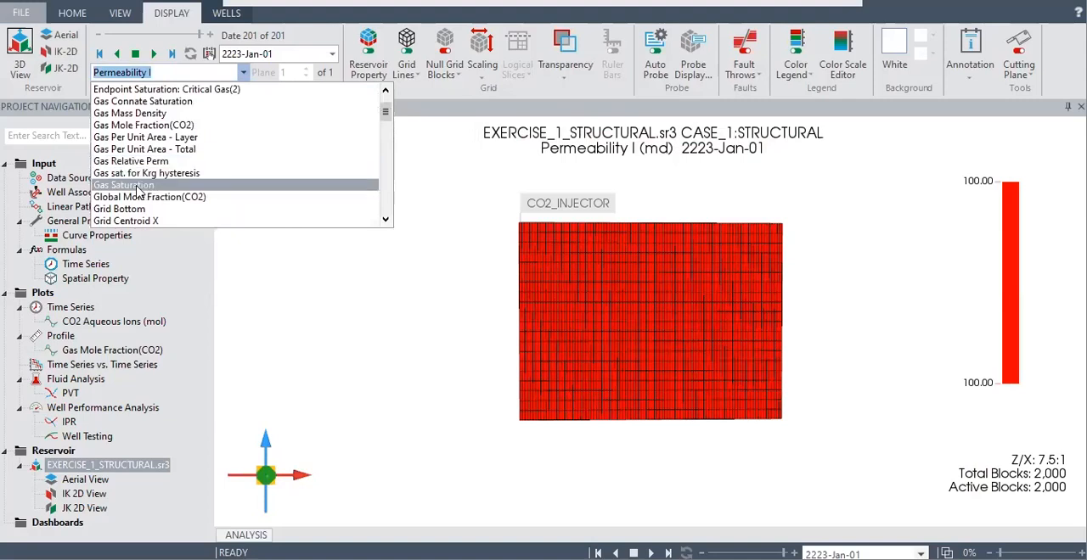
pyautogui.click(153, 182)
pyautogui.moveTo(739, 331)
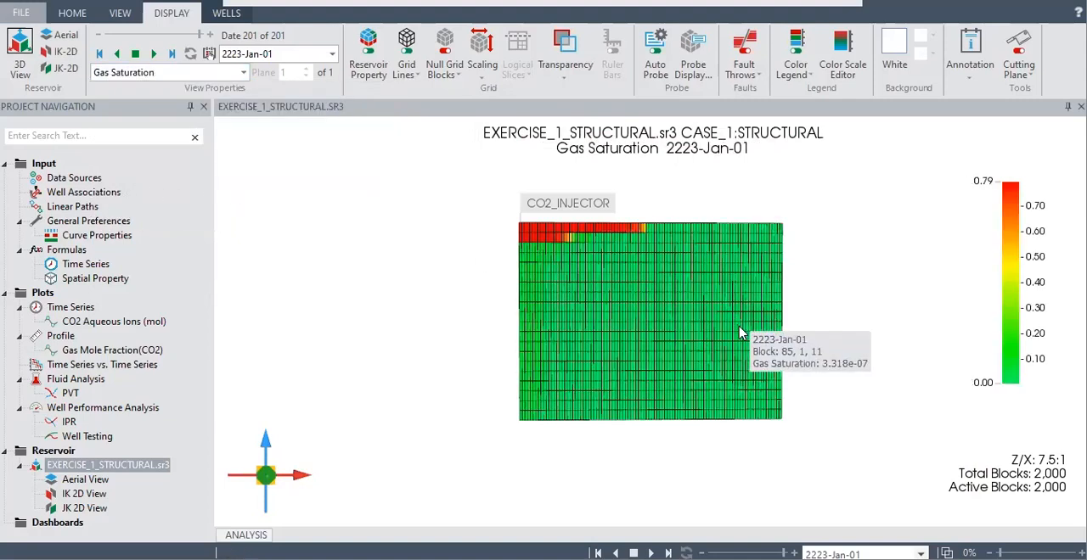
pyautogui.scroll(3, 738, 331)
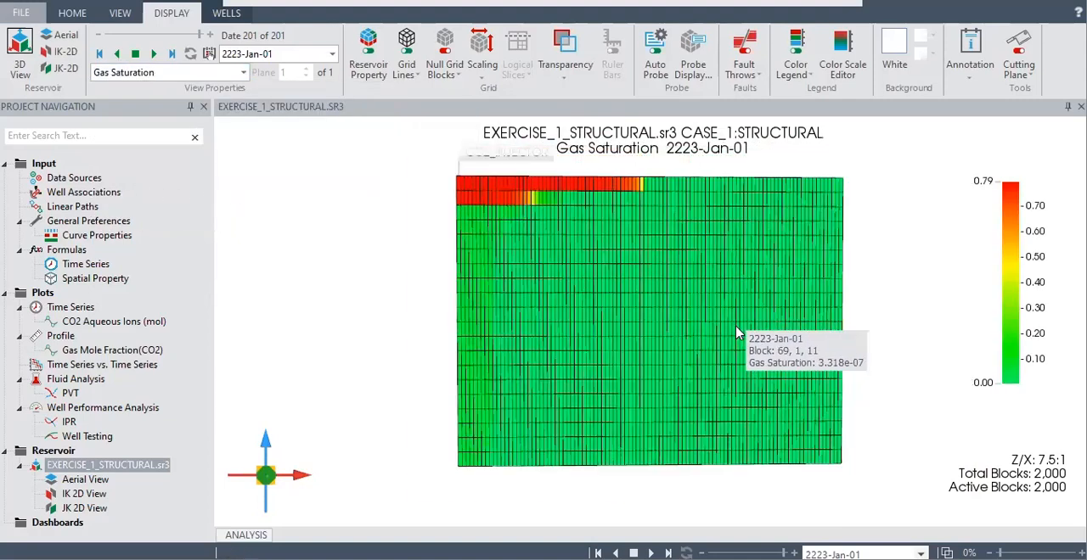